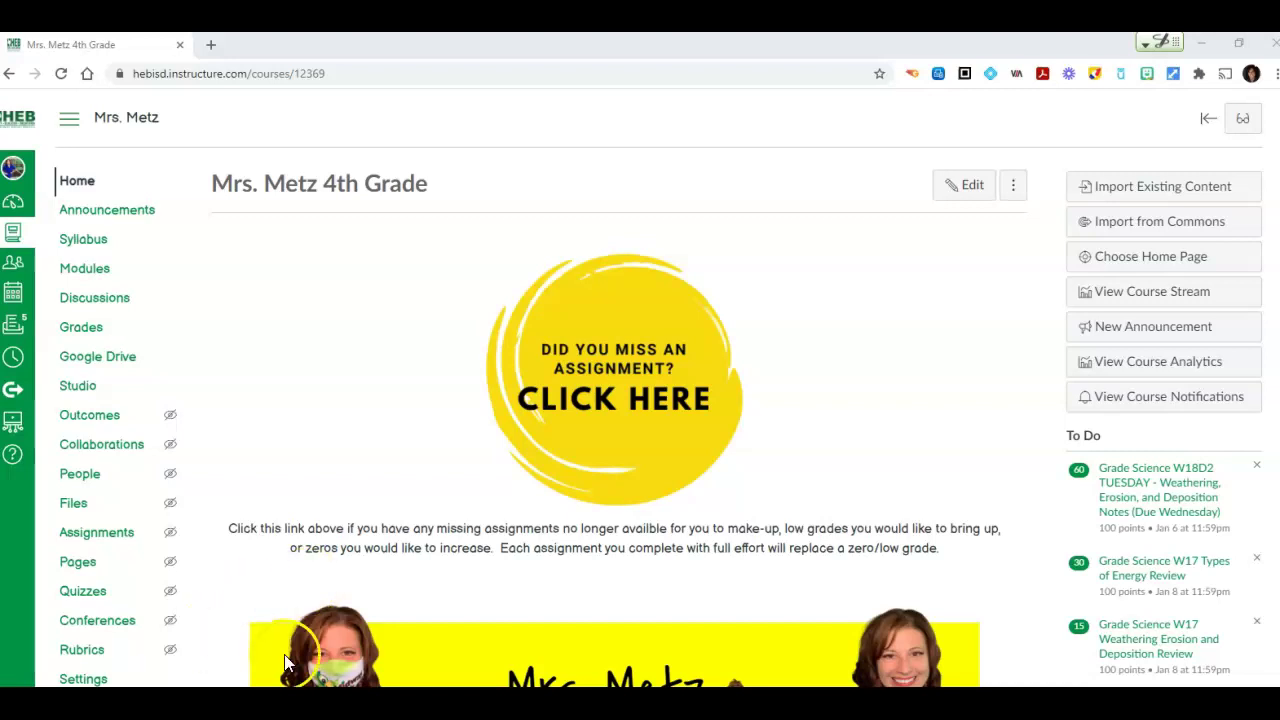
- Switch the course to student view and open its modules to review the Week 18 assignments
click(1240, 116)
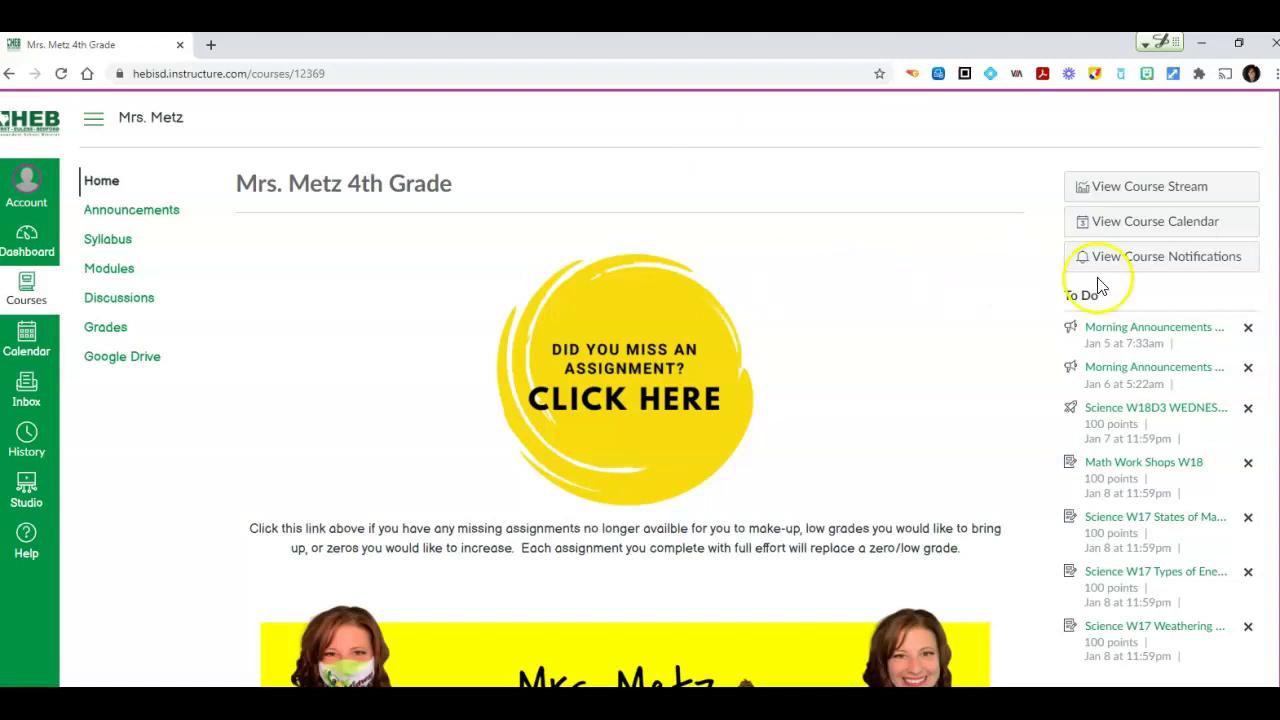
click(102, 272)
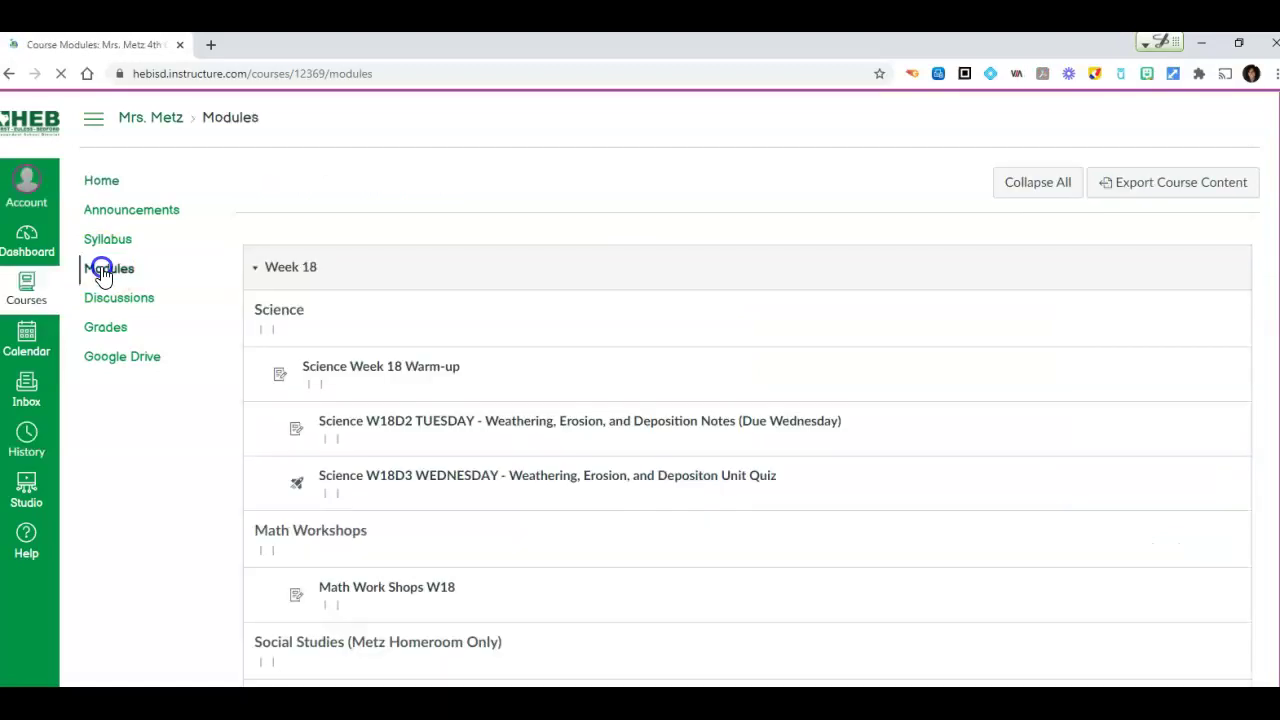
scroll(730, 450, down, 3)
scroll(722, 503, down, 3)
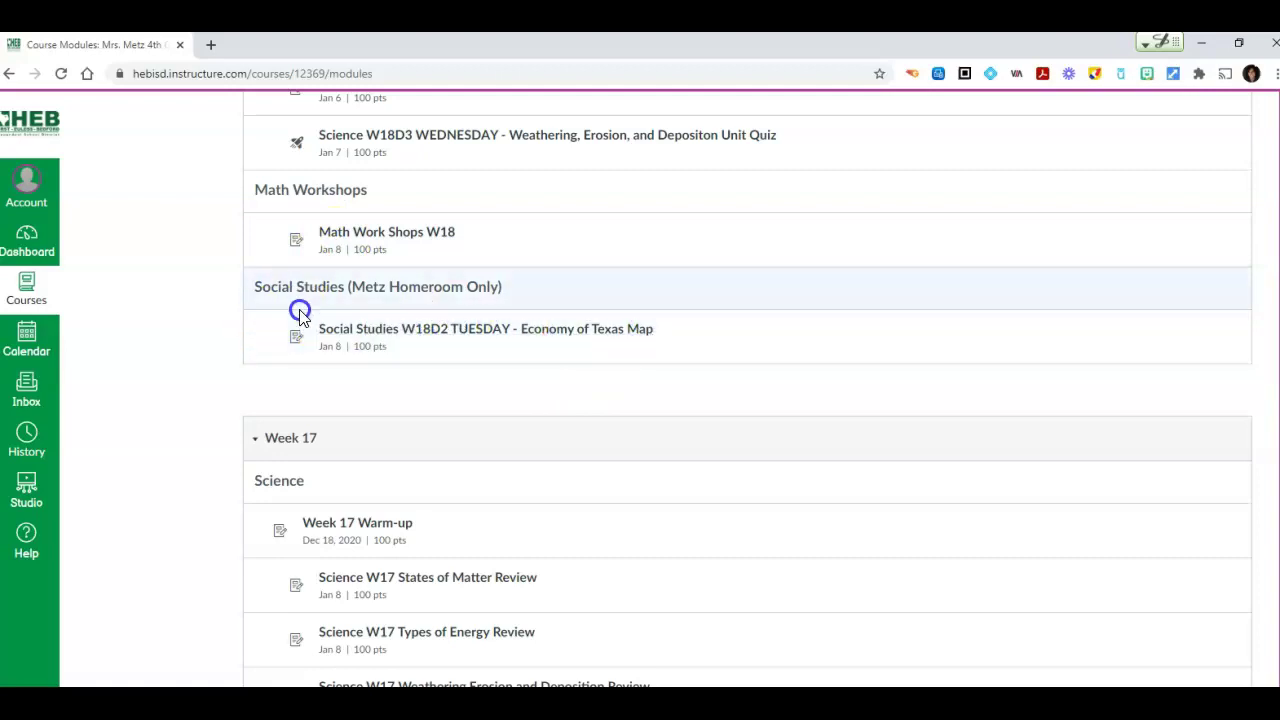
scroll(286, 374, up, 3)
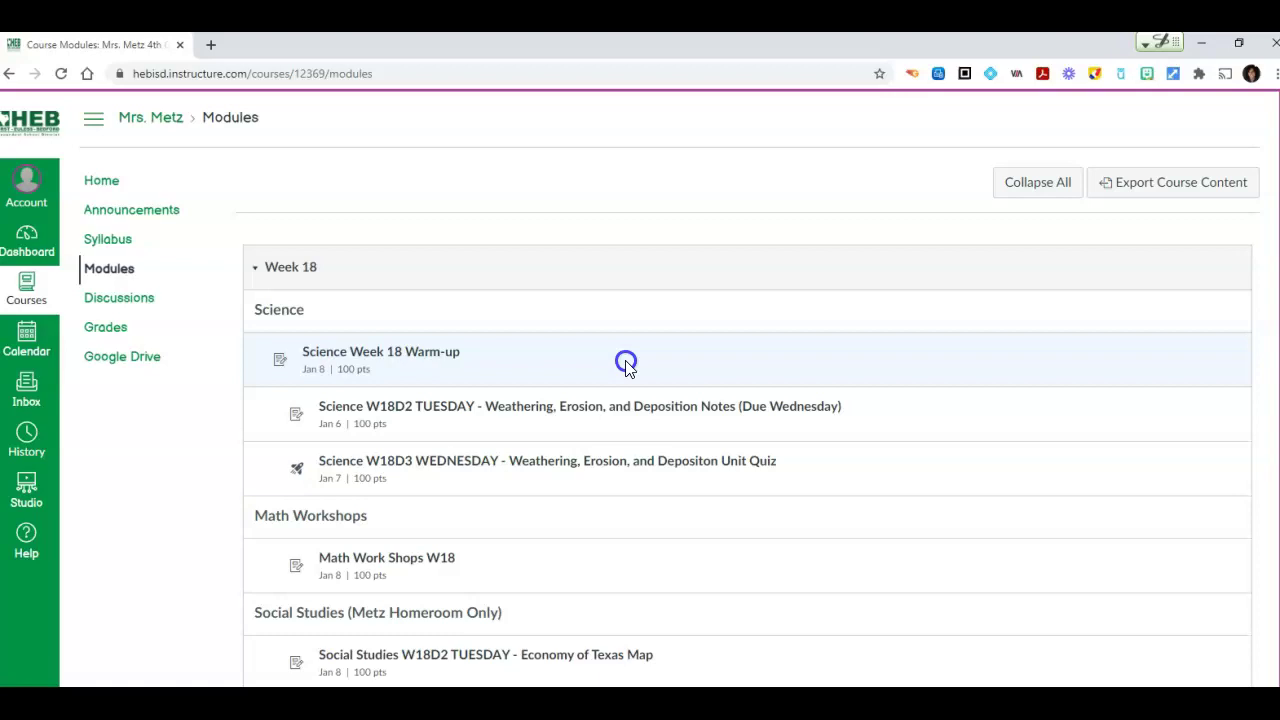
scroll(634, 549, down, 2)
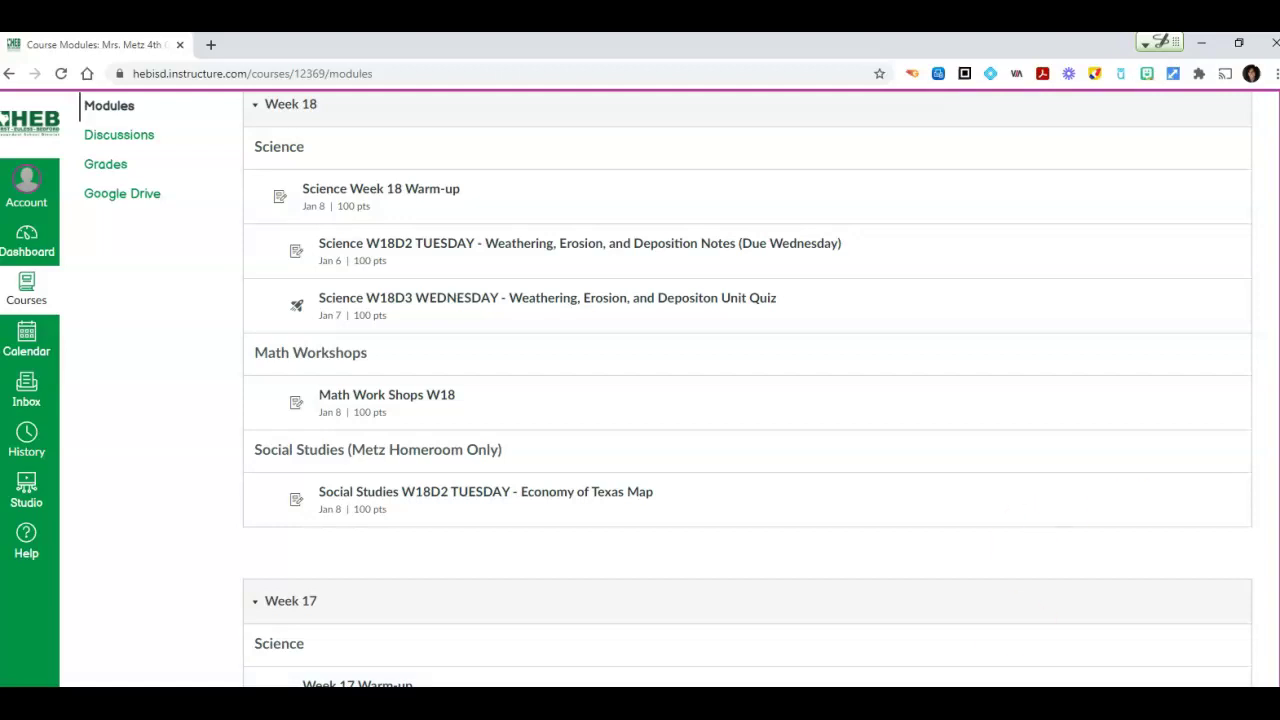
- Open the assignment "Social Studies W18D2 TUESDAY - Economy of Texas Map" in the Week 18 module
click(453, 453)
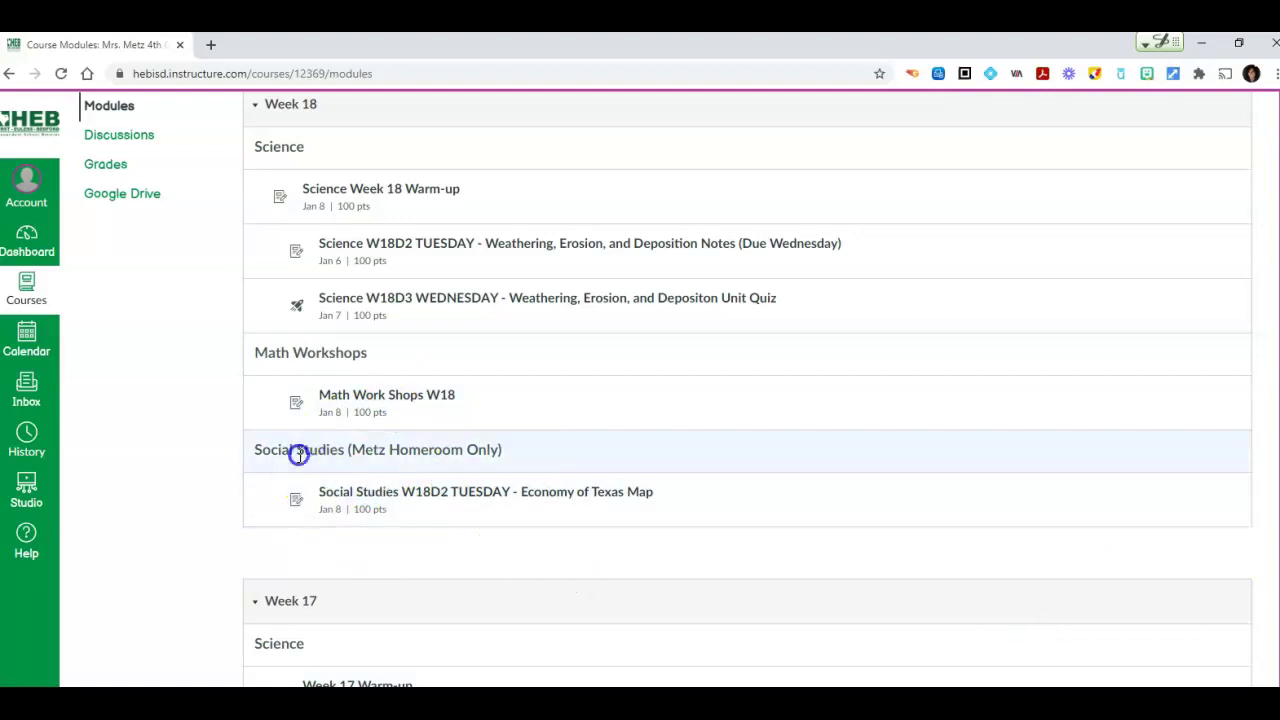
click(474, 451)
click(514, 455)
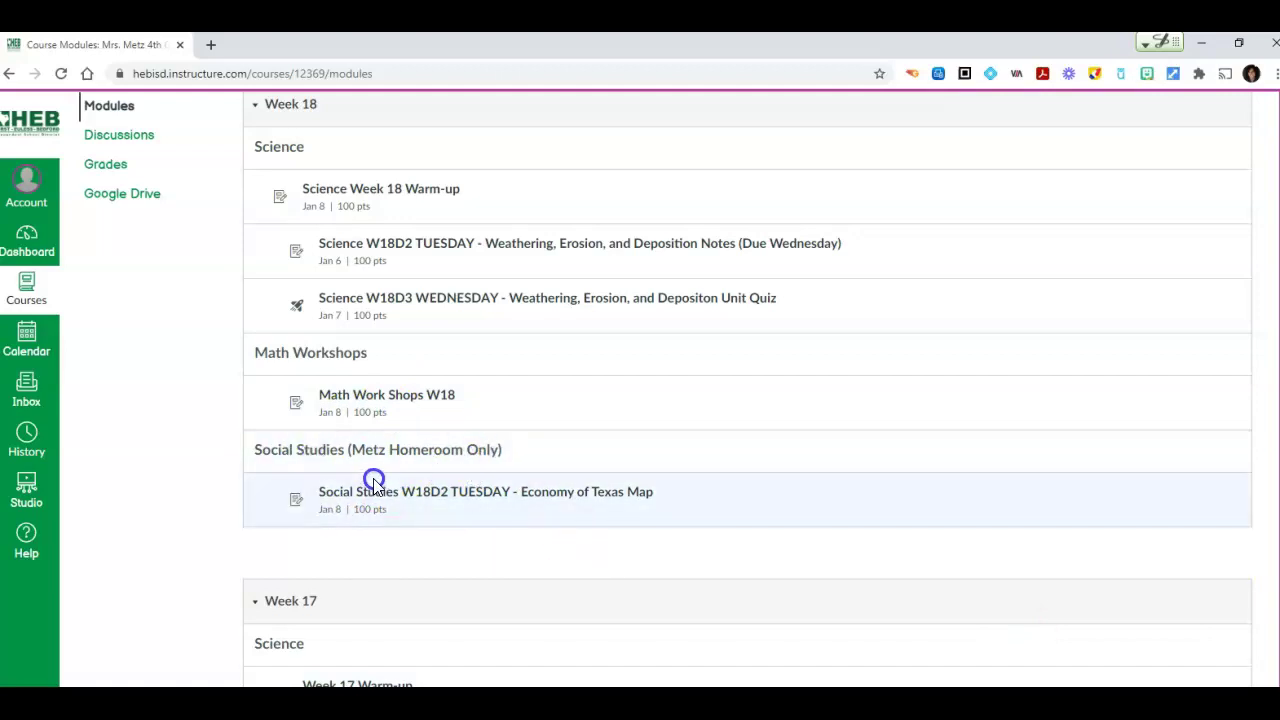
click(424, 493)
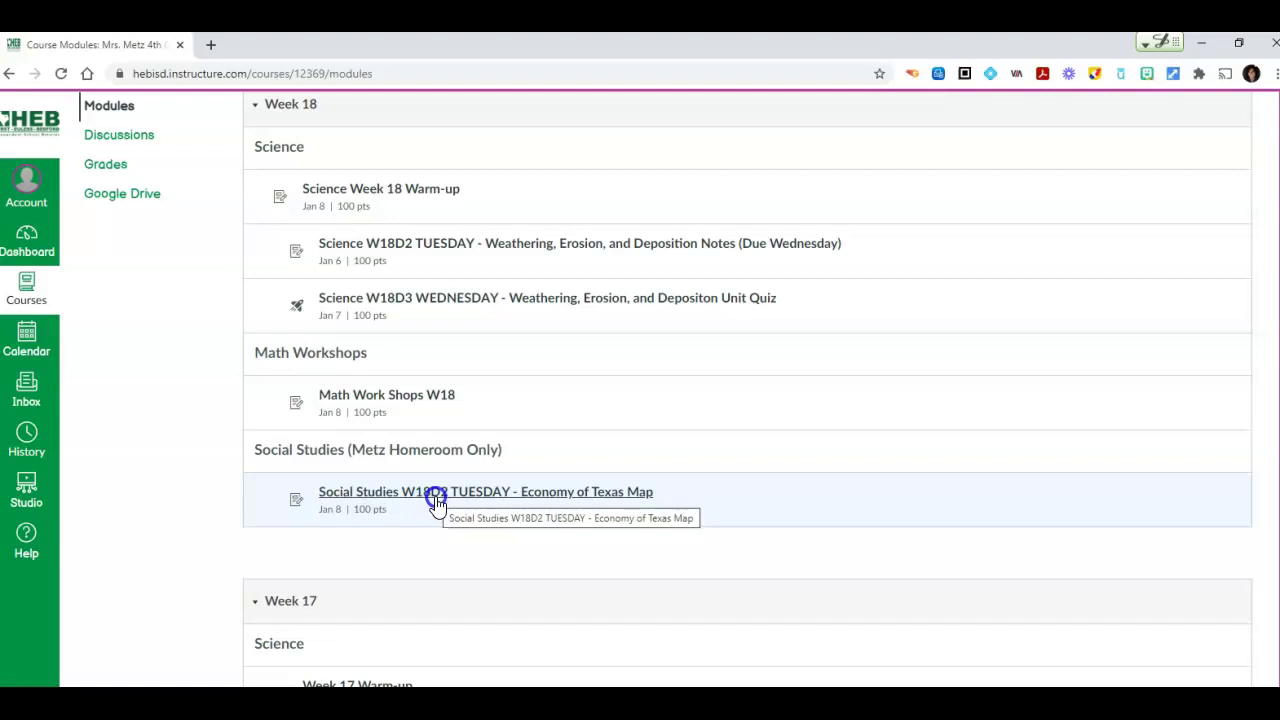
click(436, 500)
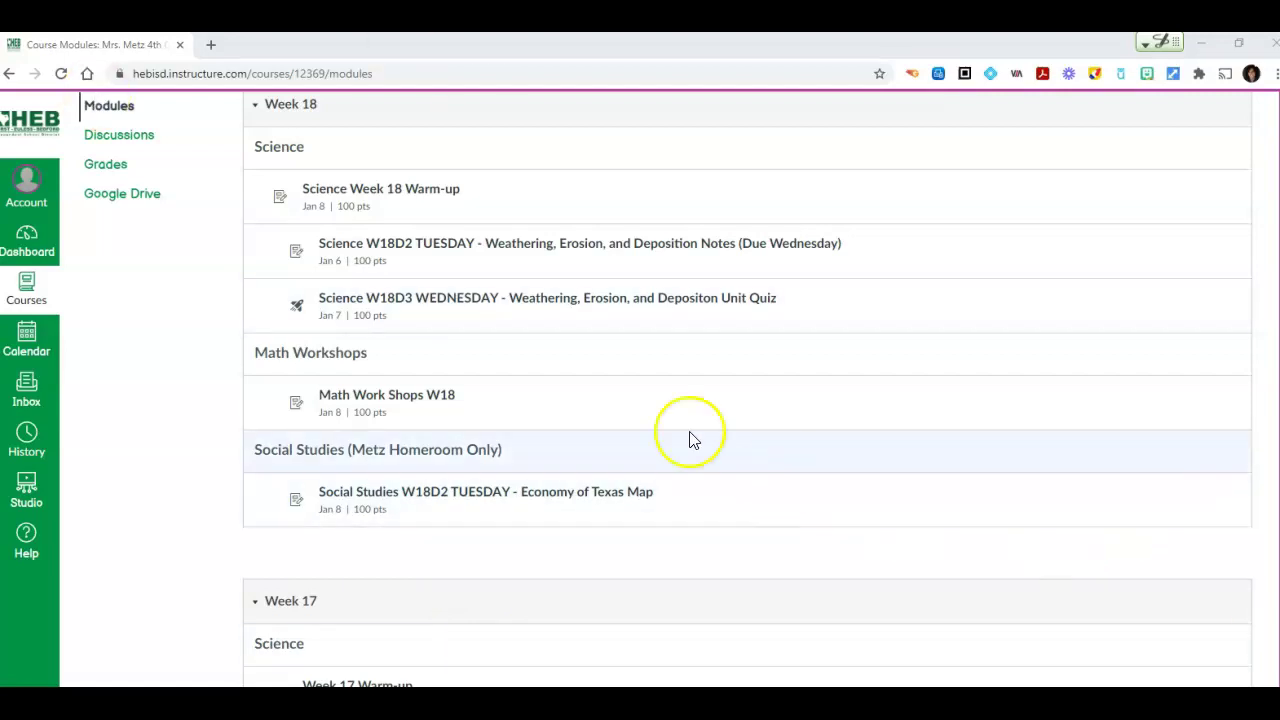
click(467, 499)
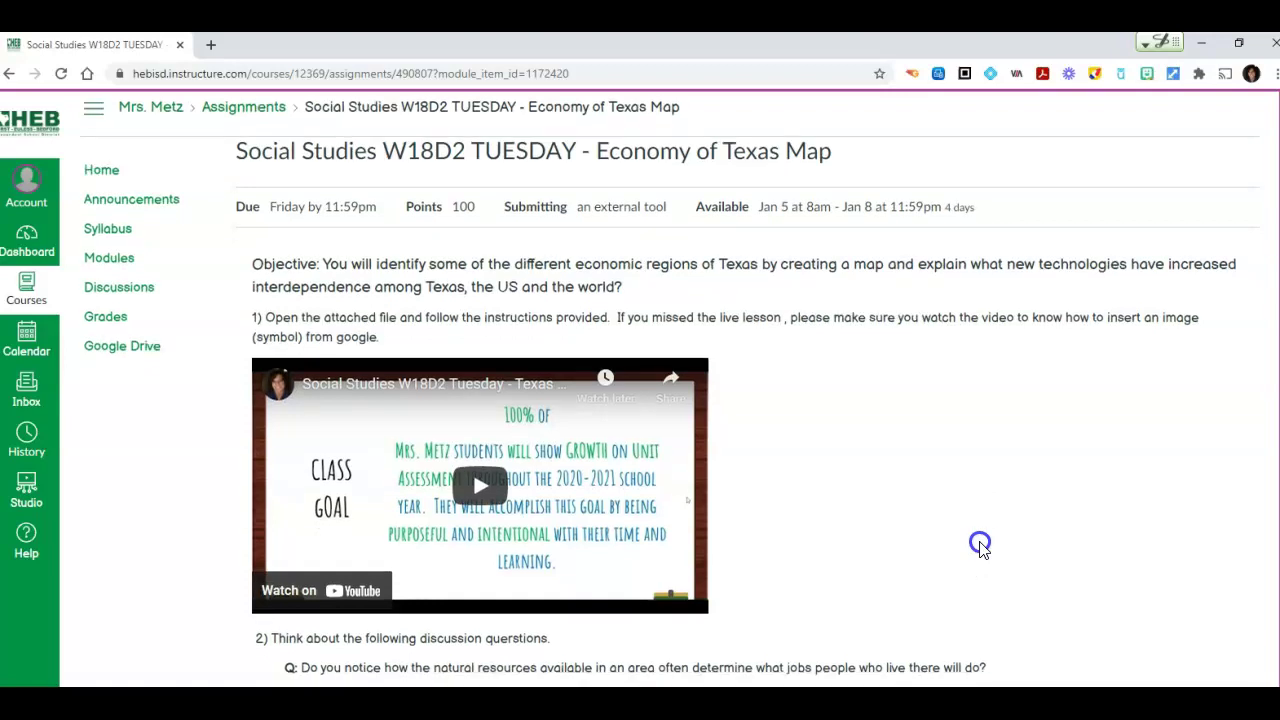
- Open the assignment's attached file in Kami with the school Google account and review the Texas map and symbol placement instructions
scroll(980, 543, down, 2)
scroll(783, 592, down, 2)
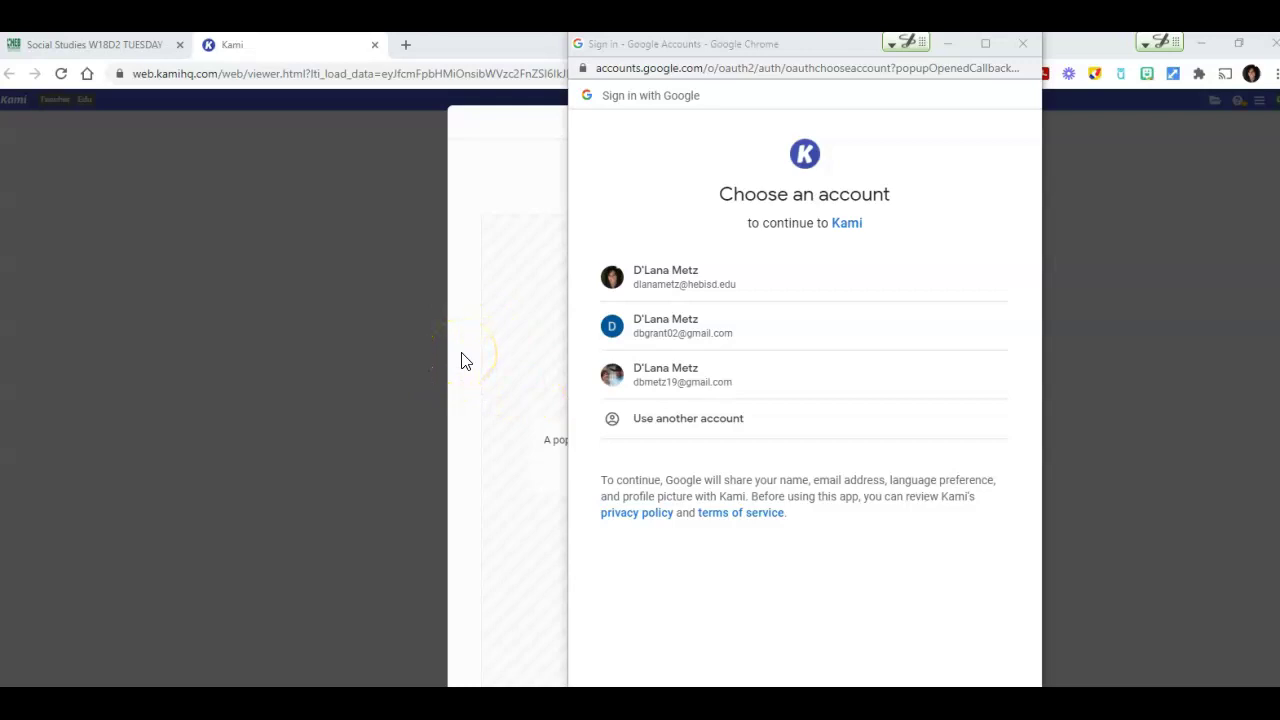
click(634, 272)
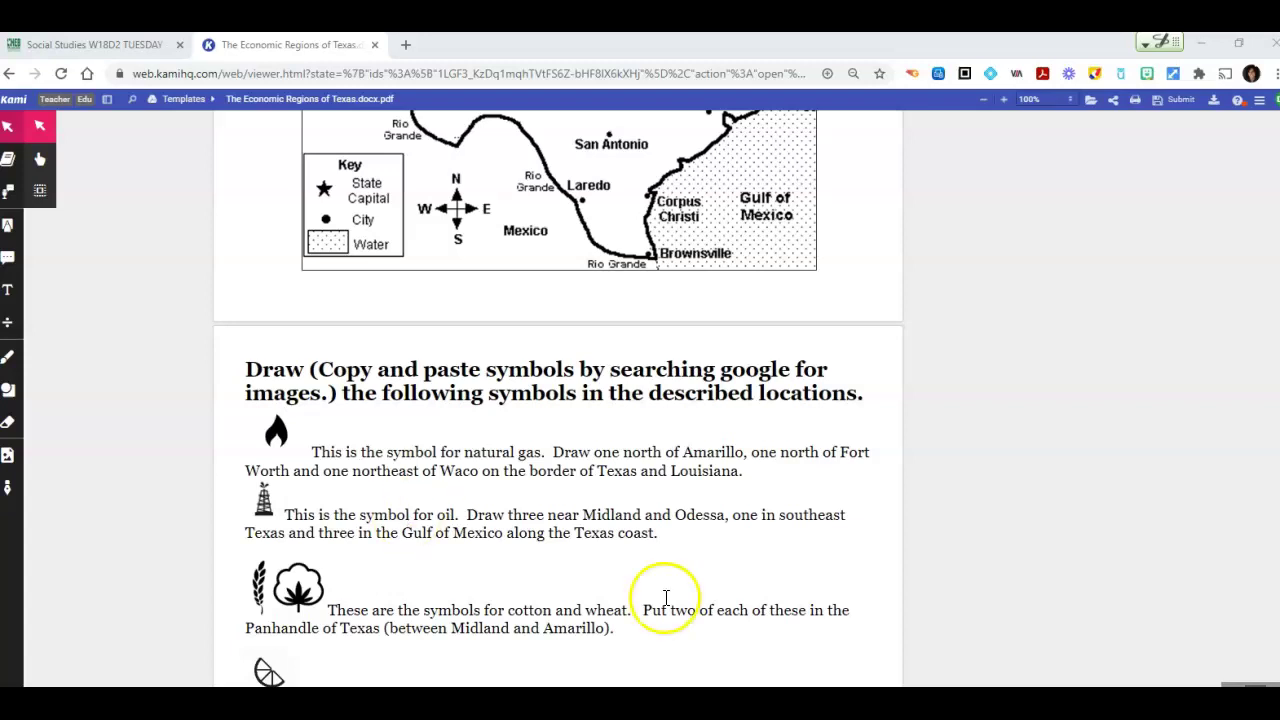
scroll(457, 514, up, 3)
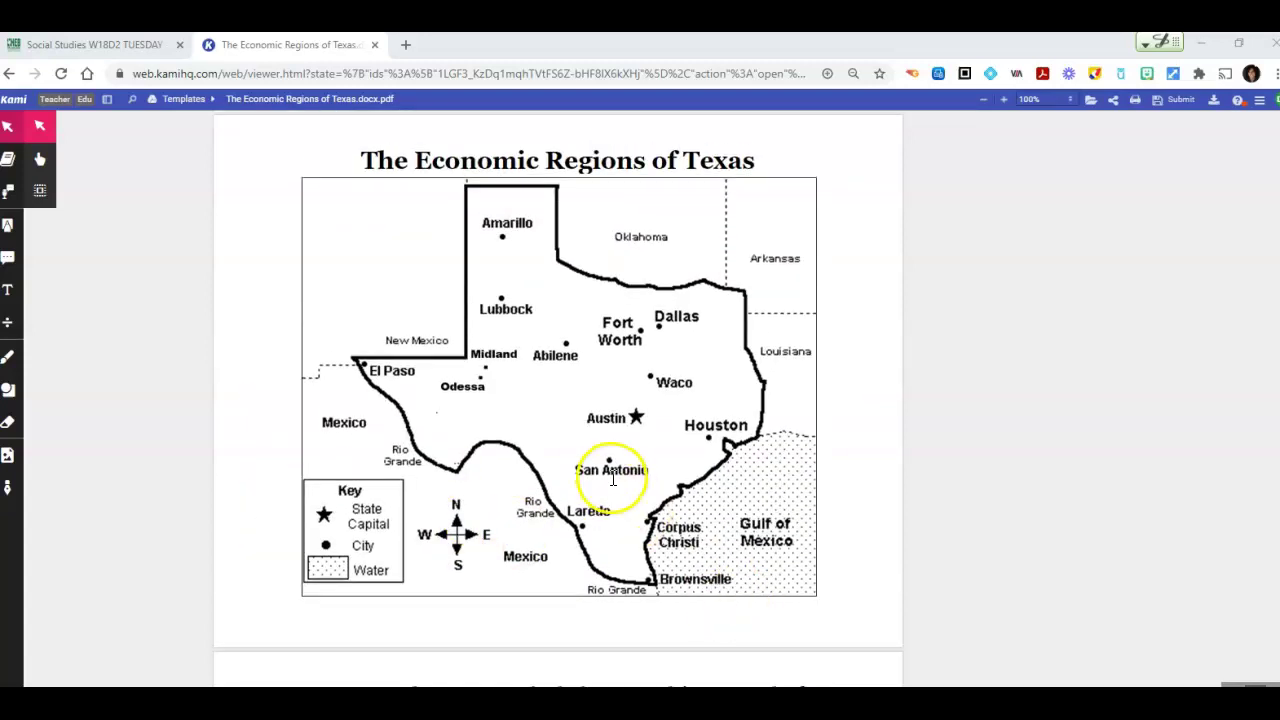
scroll(615, 482, down, 3)
scroll(615, 482, up, 3)
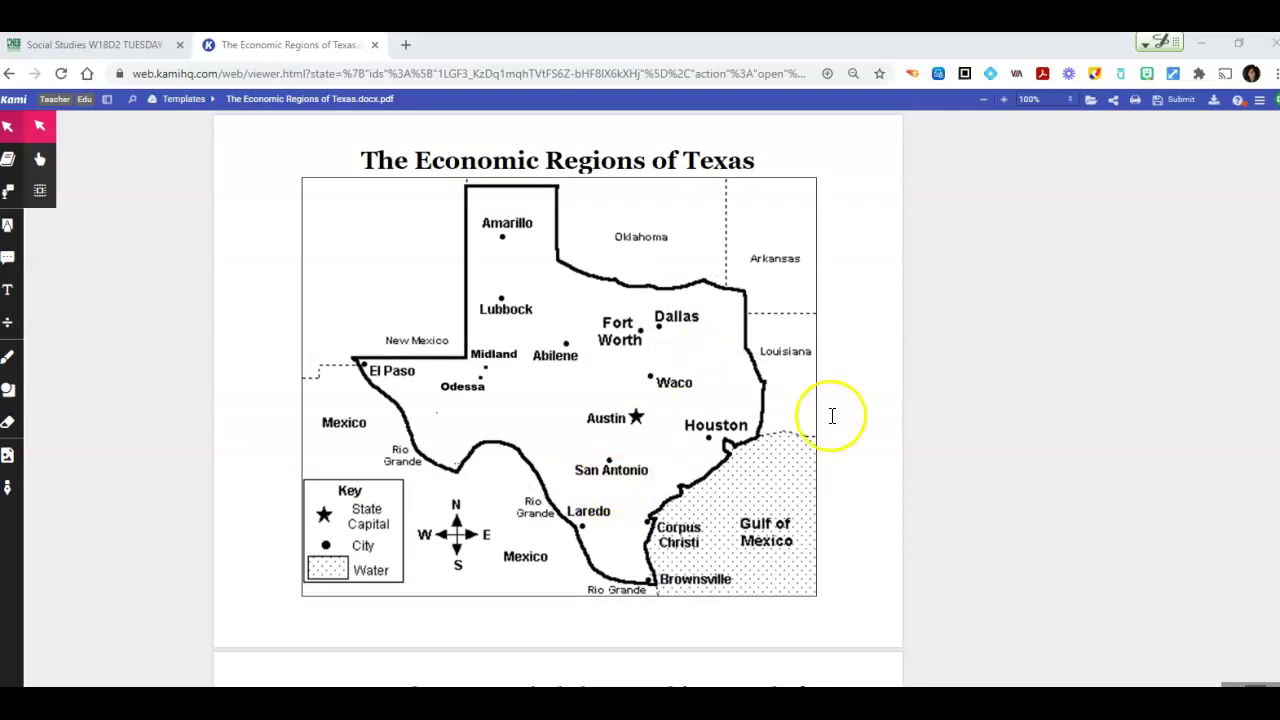
scroll(831, 417, down, 3)
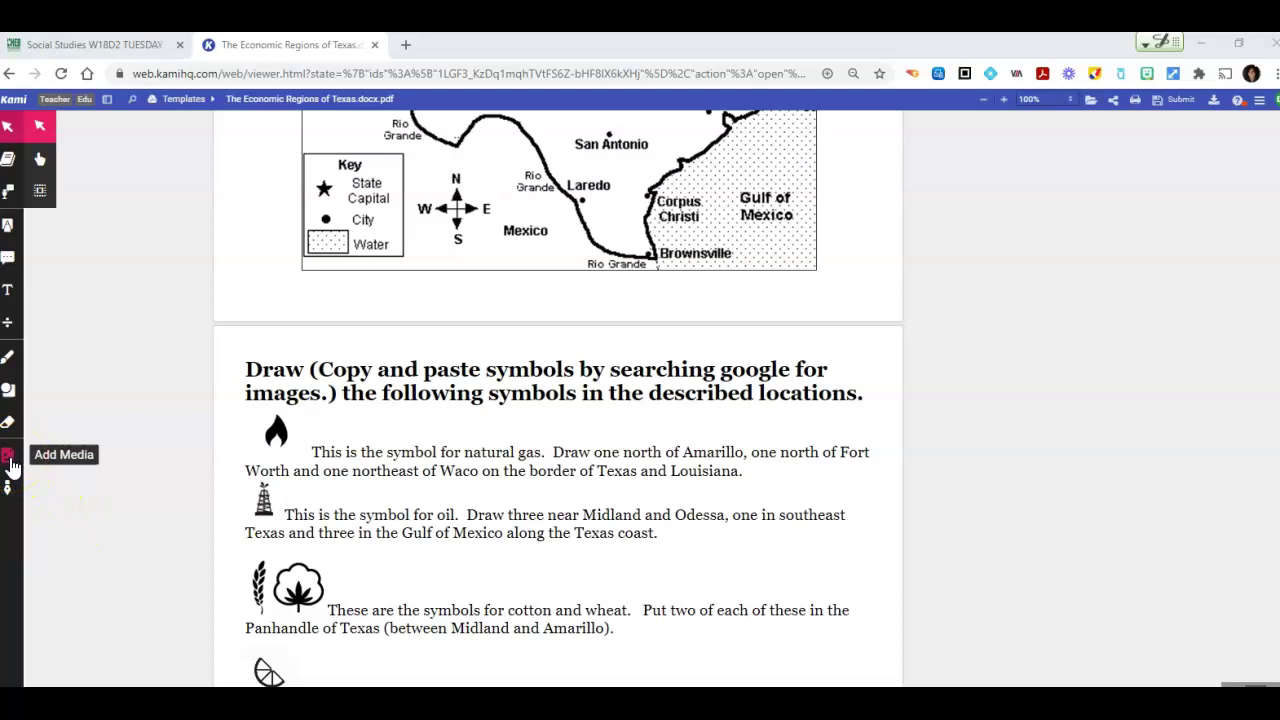
- Start adding media from Google Image Search and look up "symbol for natural gas"
click(9, 459)
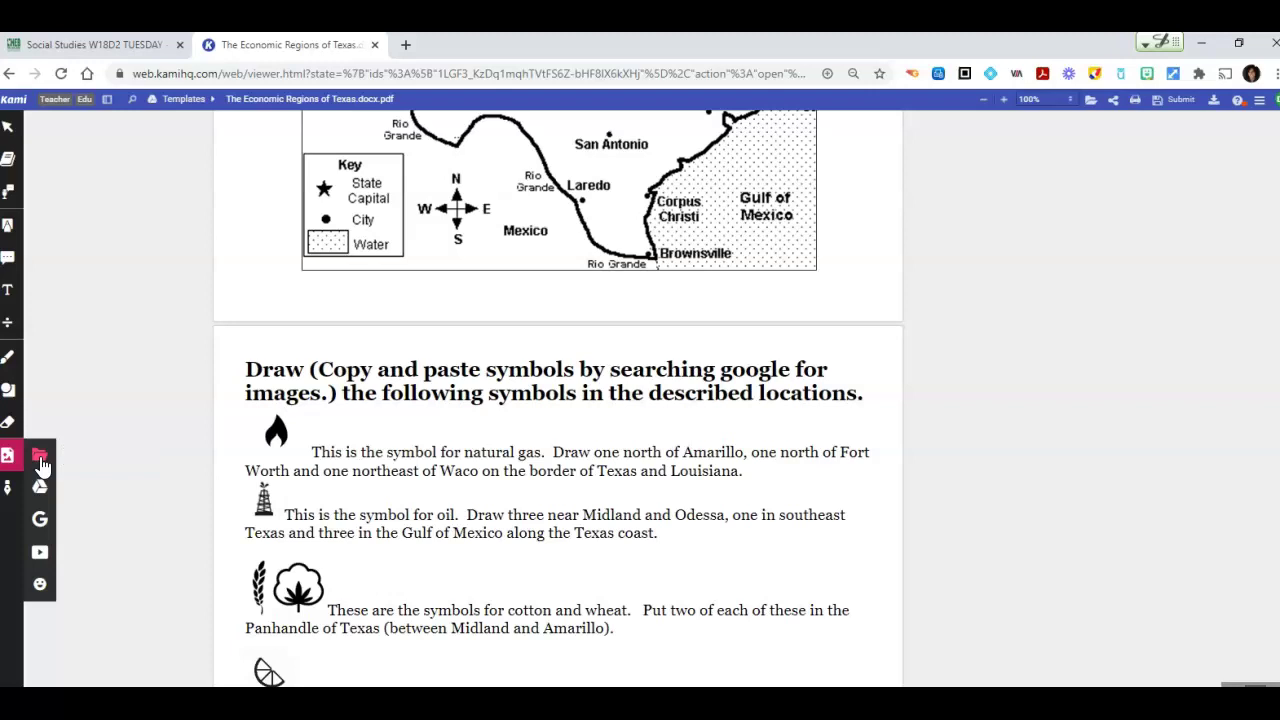
click(41, 460)
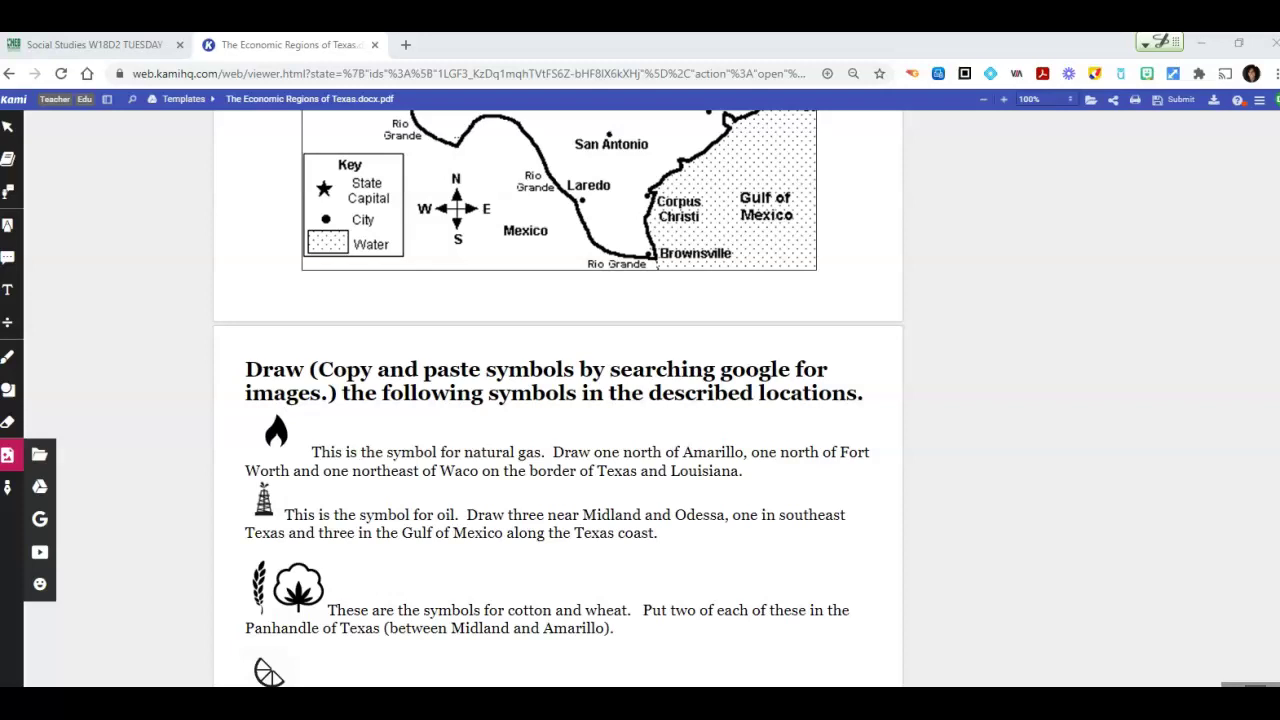
click(40, 522)
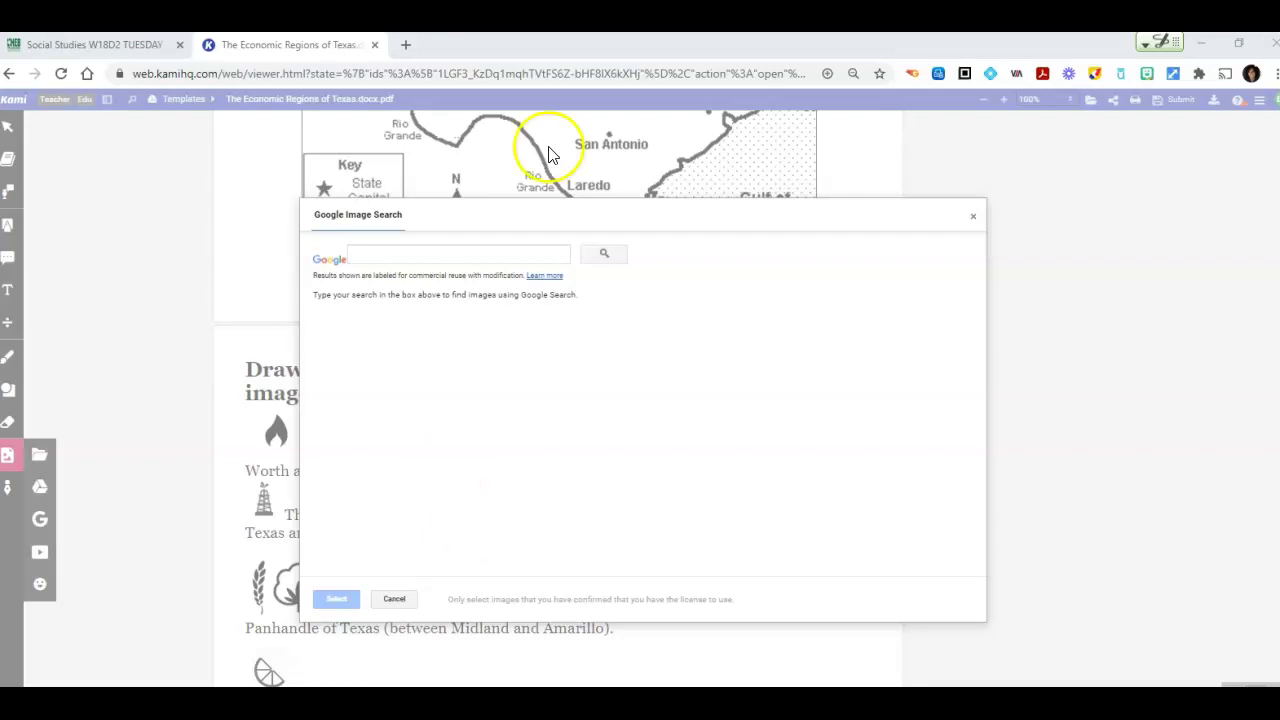
click(375, 248)
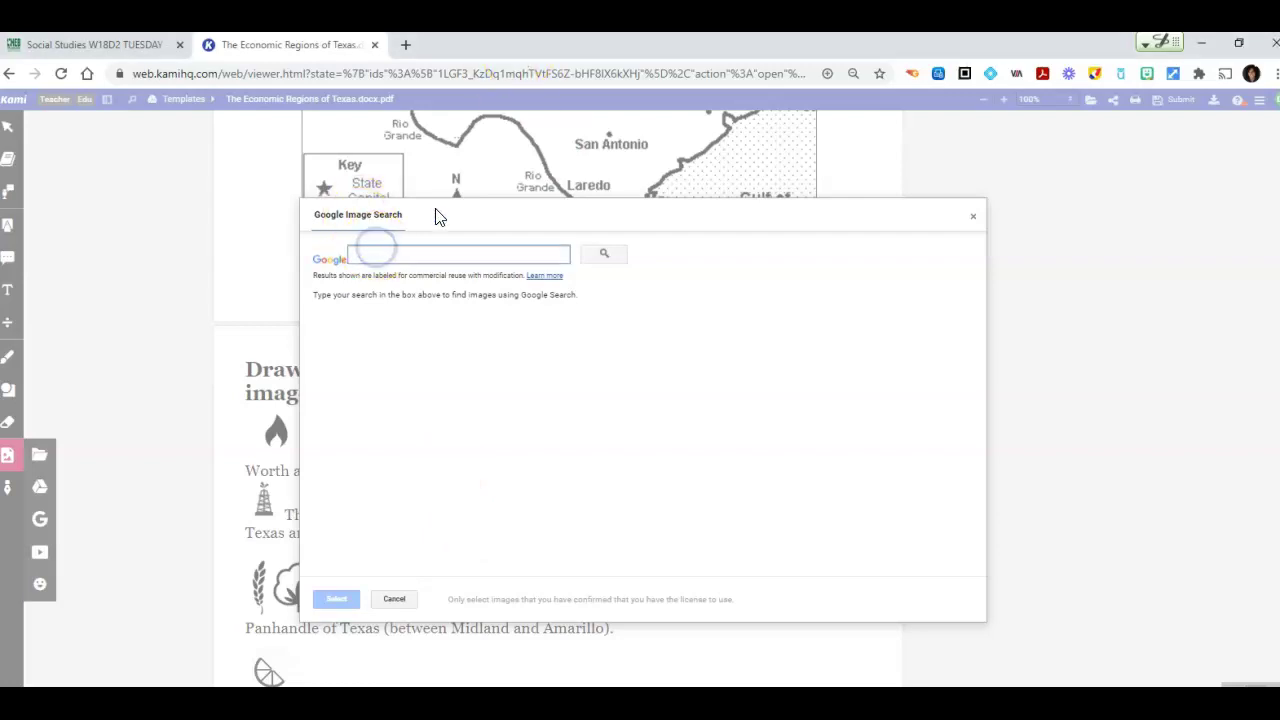
drag(613, 296, 779, 250)
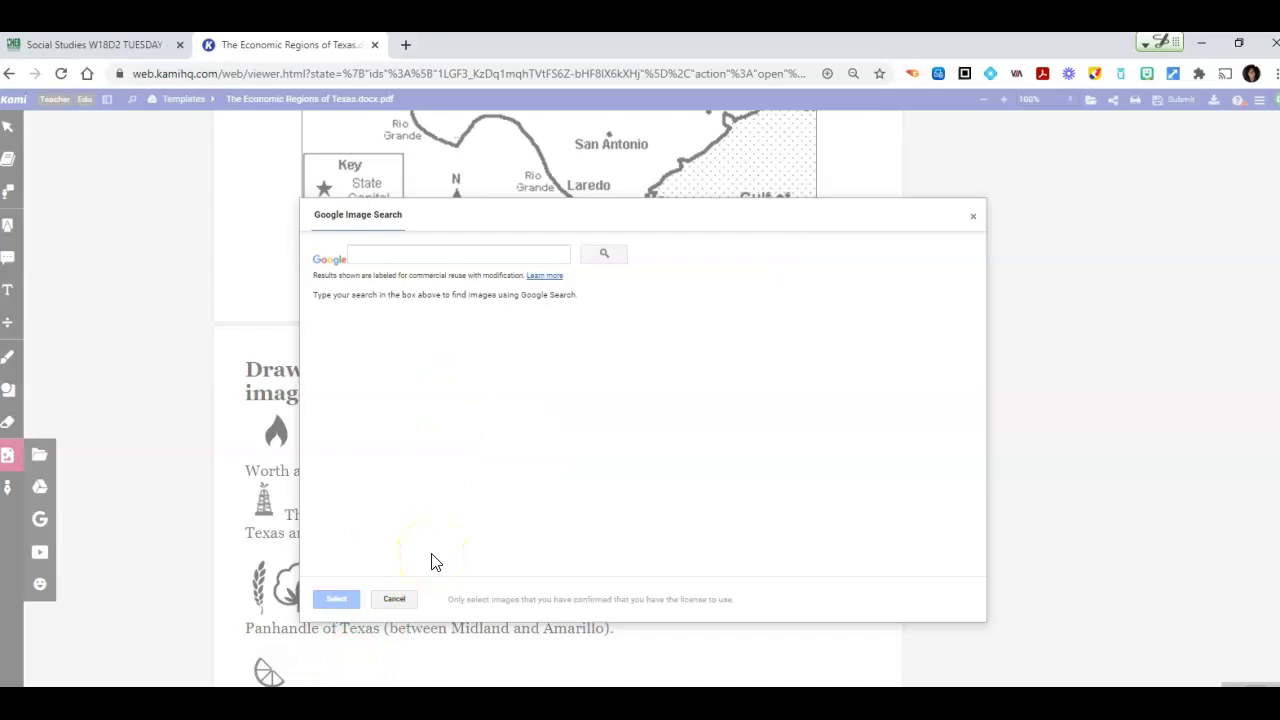
click(370, 251)
text(sym)
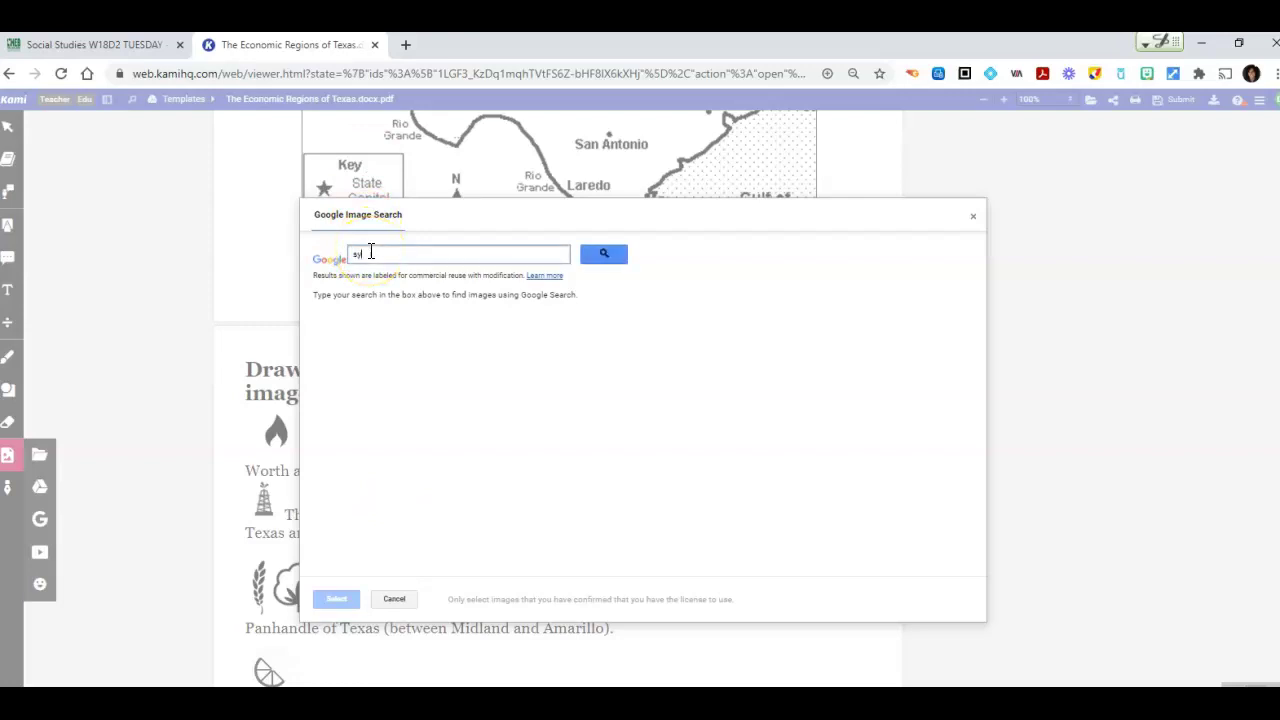
text(bol for natural)
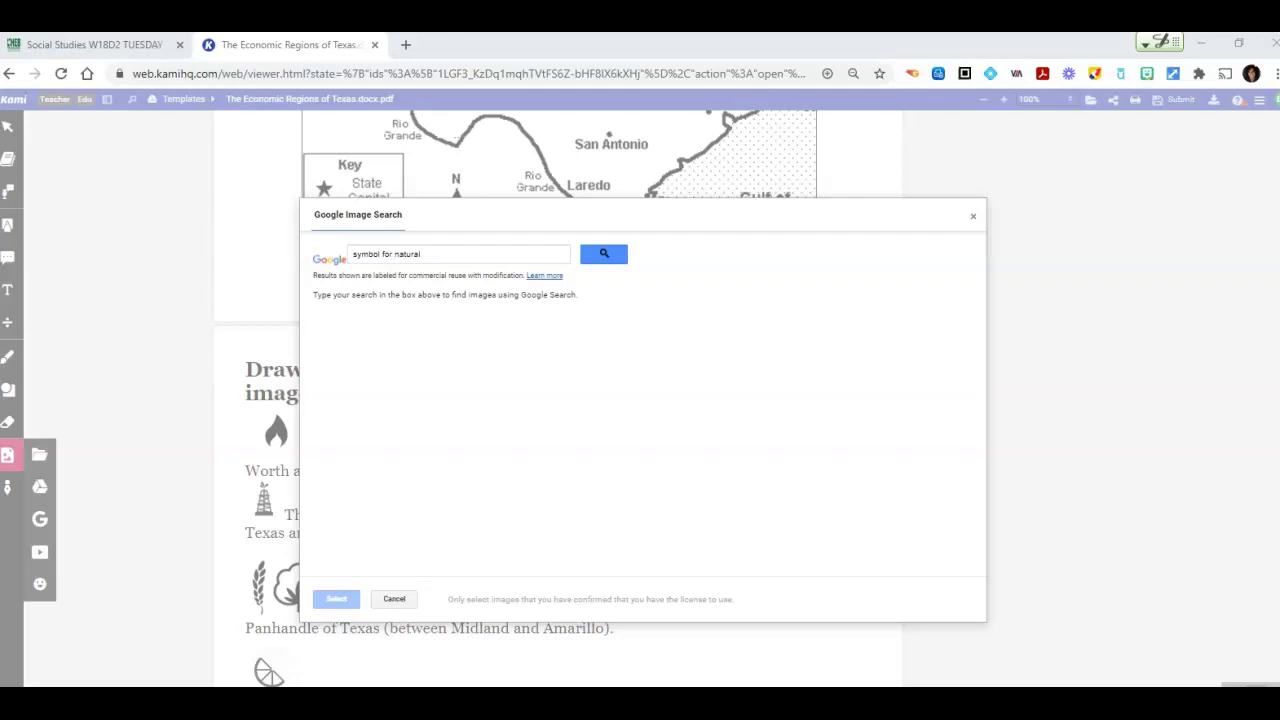
click(470, 251)
text(gas)
key(Return)
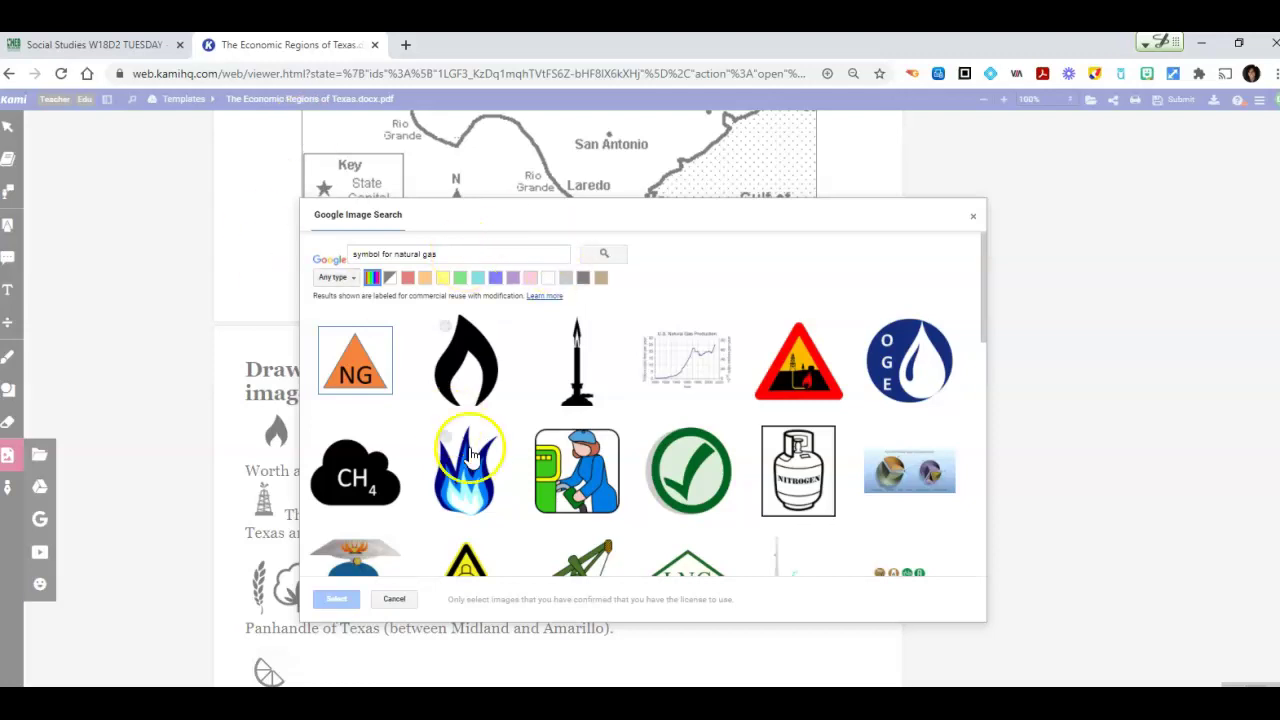
- Try to insert the black gas flame image from the search results into the document
click(460, 368)
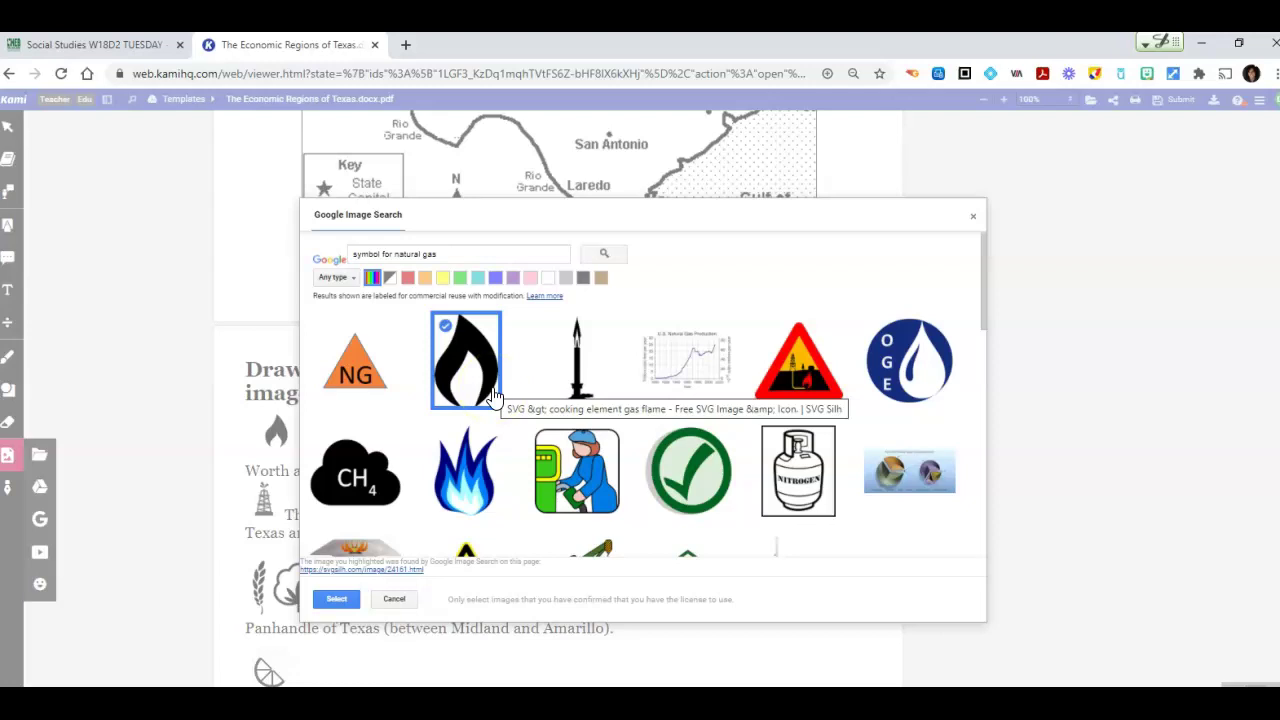
click(320, 600)
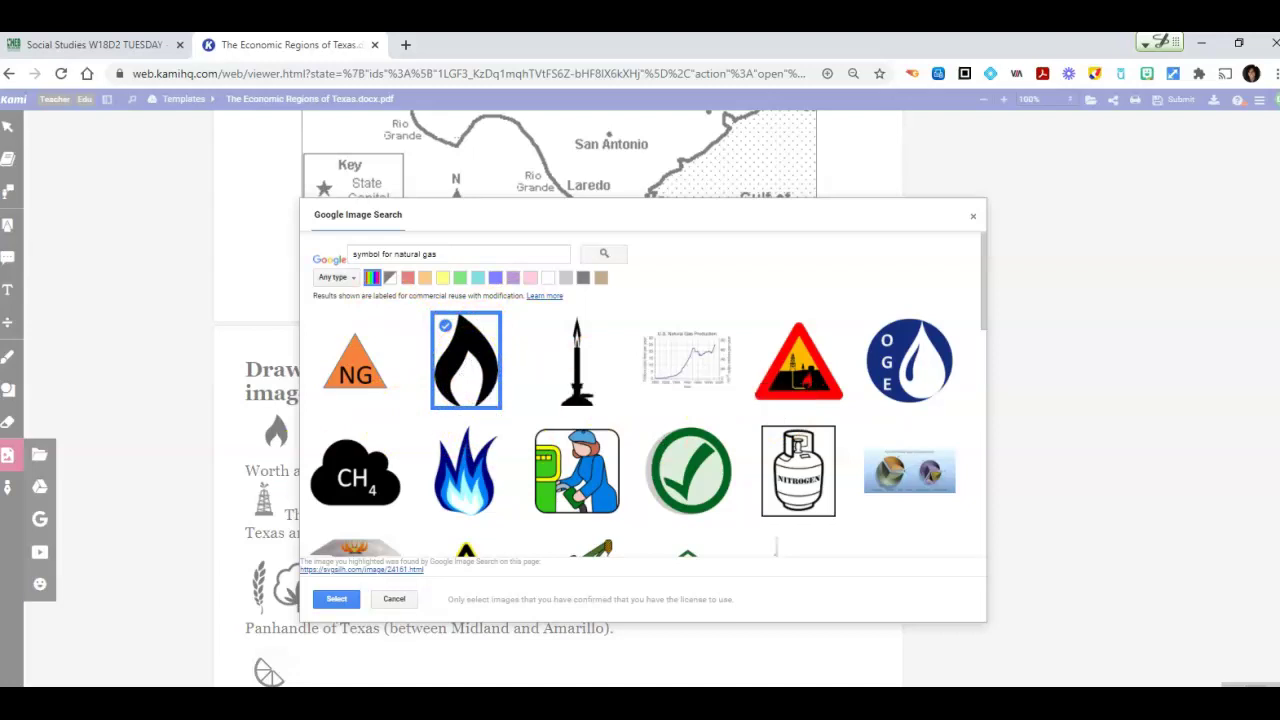
click(453, 375)
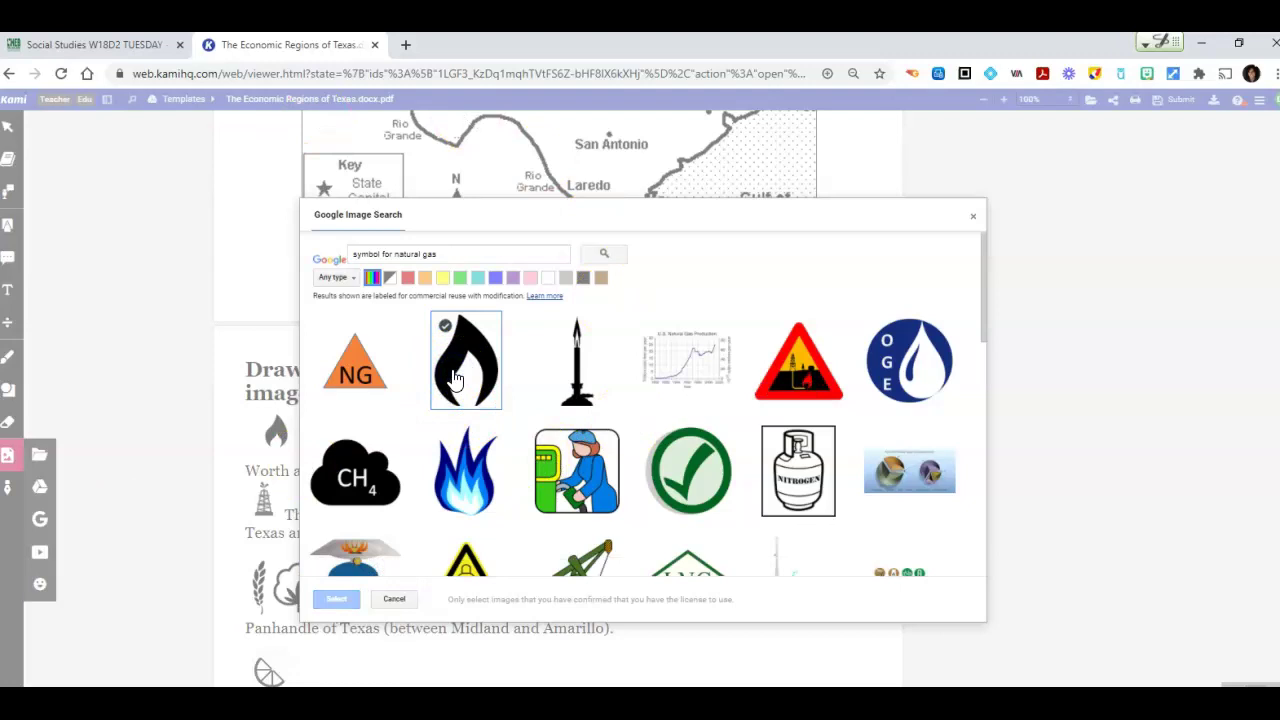
click(453, 375)
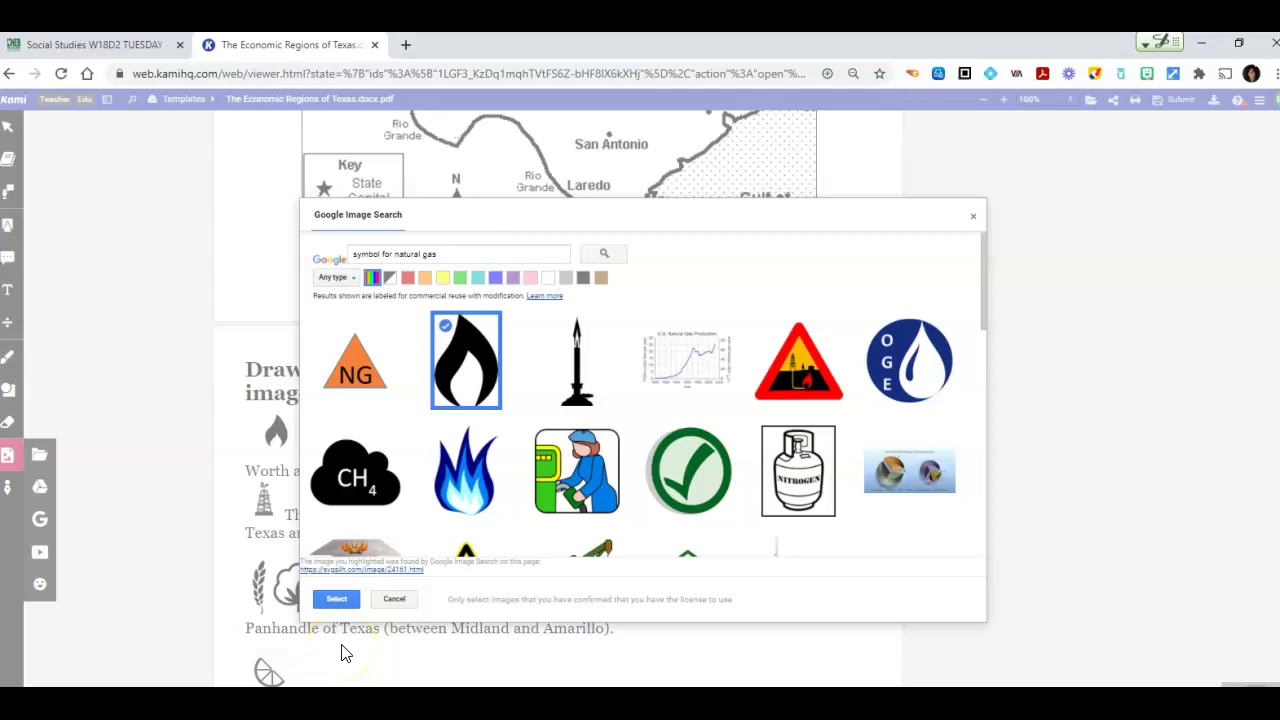
click(336, 599)
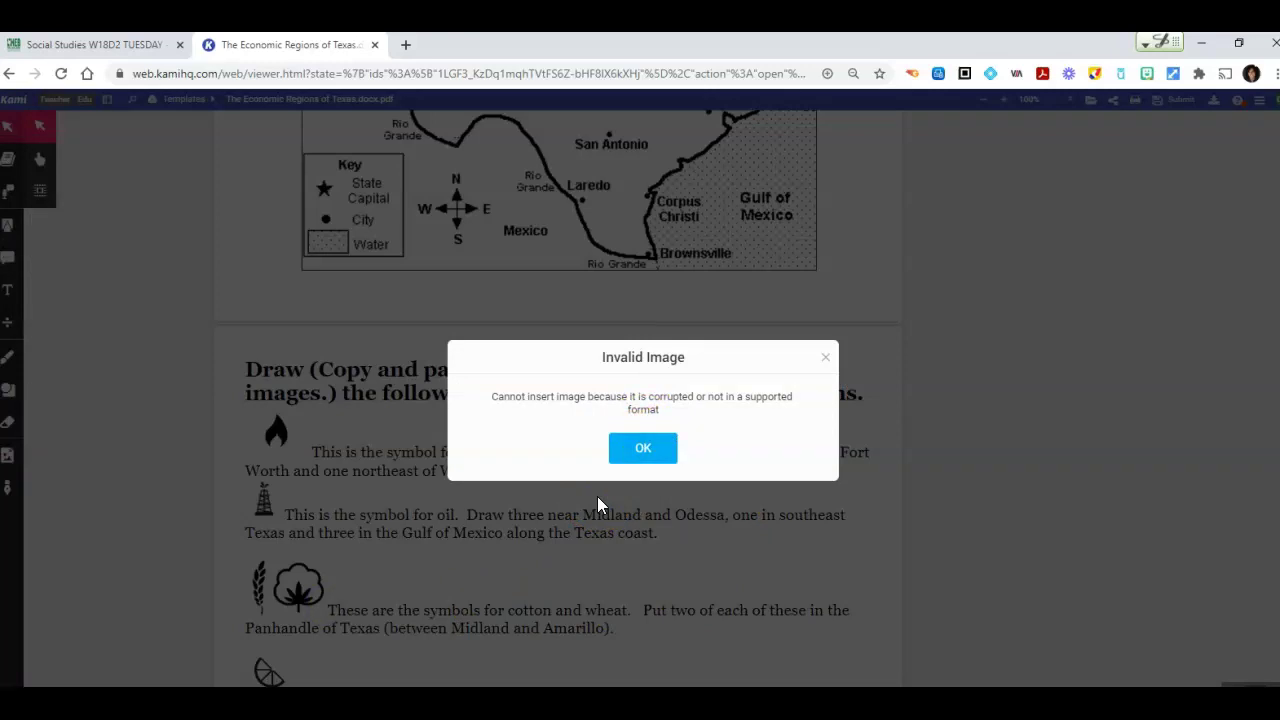
click(638, 450)
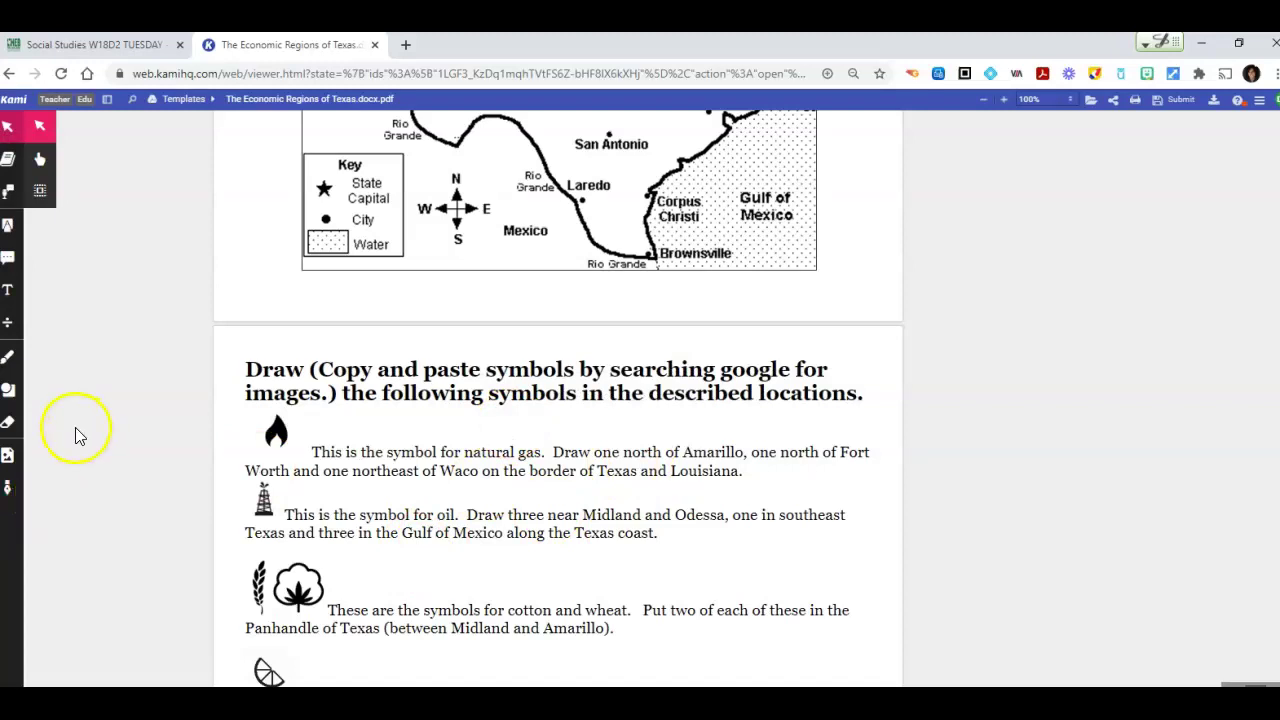
- Reopen Google Image Search, search for "symbol for natural gas" again and browse the results for another image
click(10, 456)
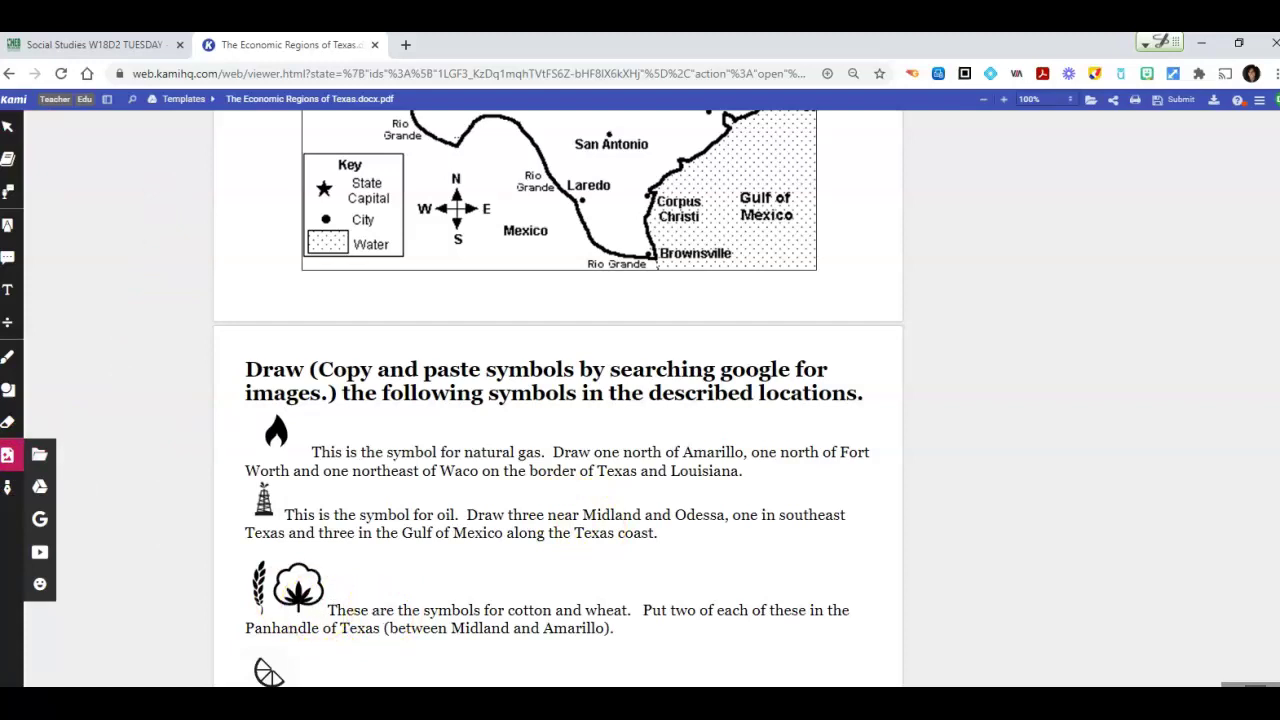
click(40, 519)
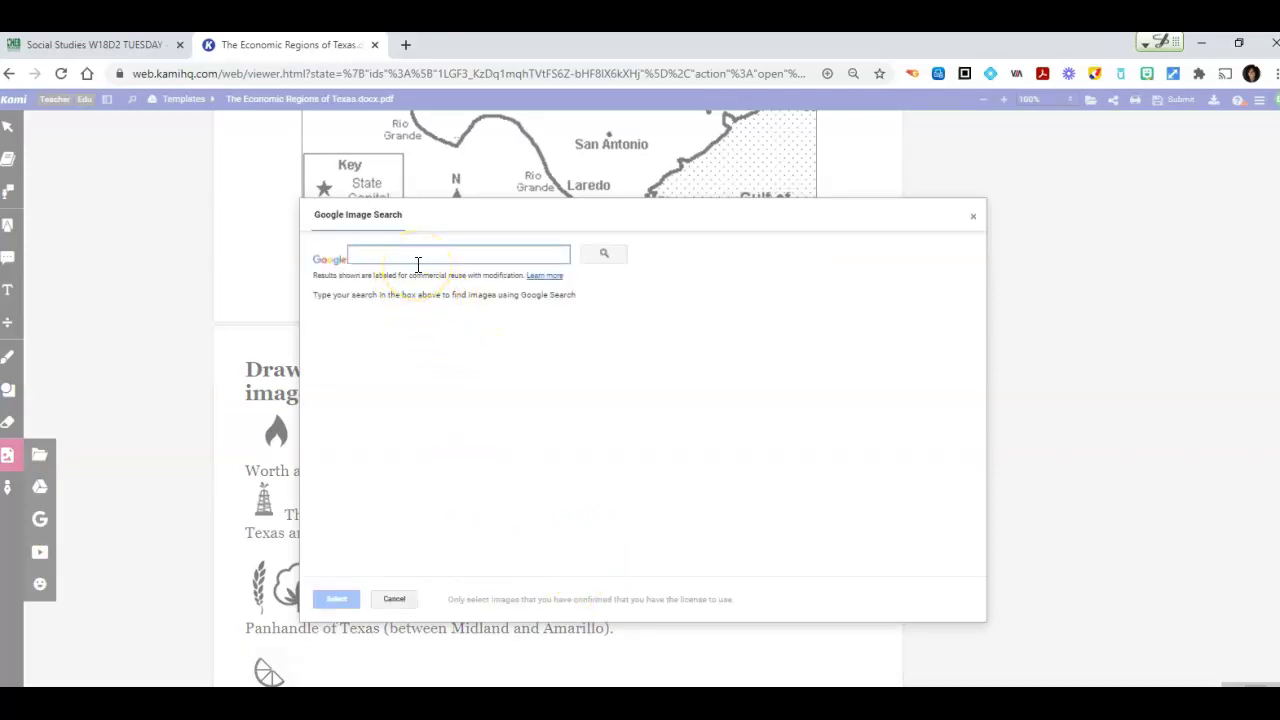
text(symbol )
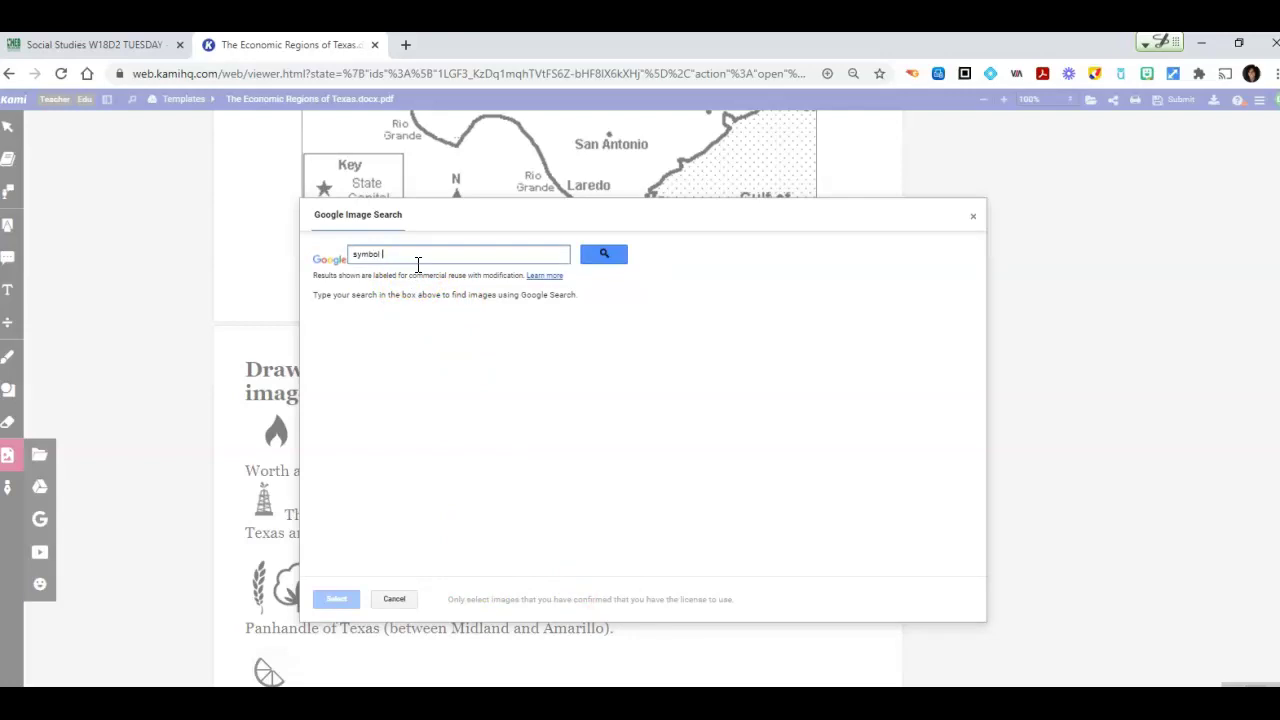
text(for natural gas)
key(Return)
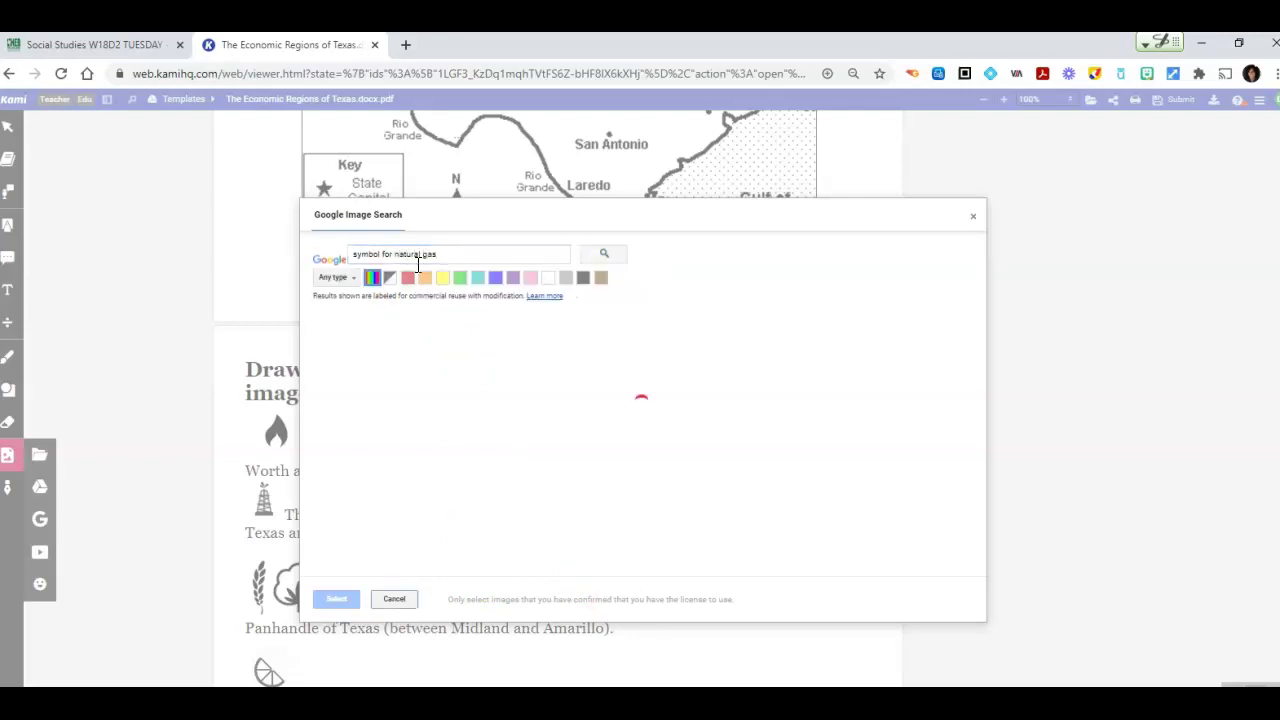
scroll(607, 470, down, 1)
scroll(607, 470, down, 5)
scroll(720, 434, down, 5)
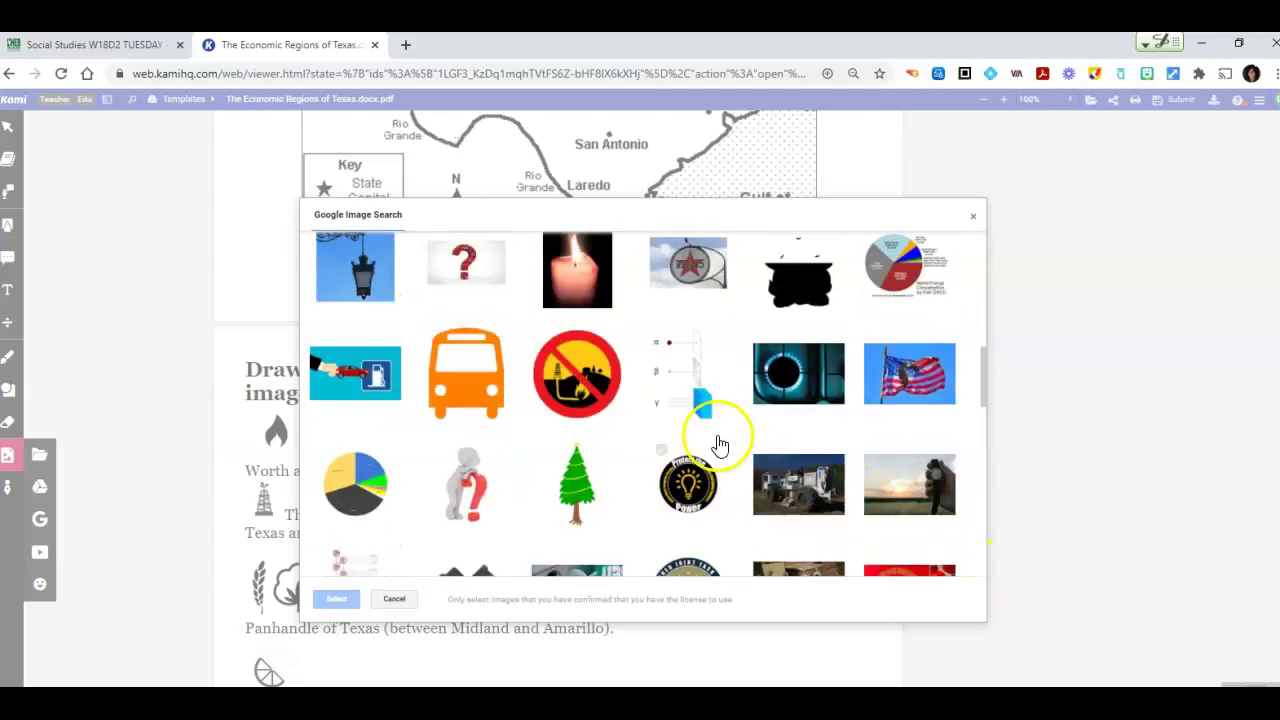
scroll(731, 434, up, 9)
scroll(743, 438, up, 3)
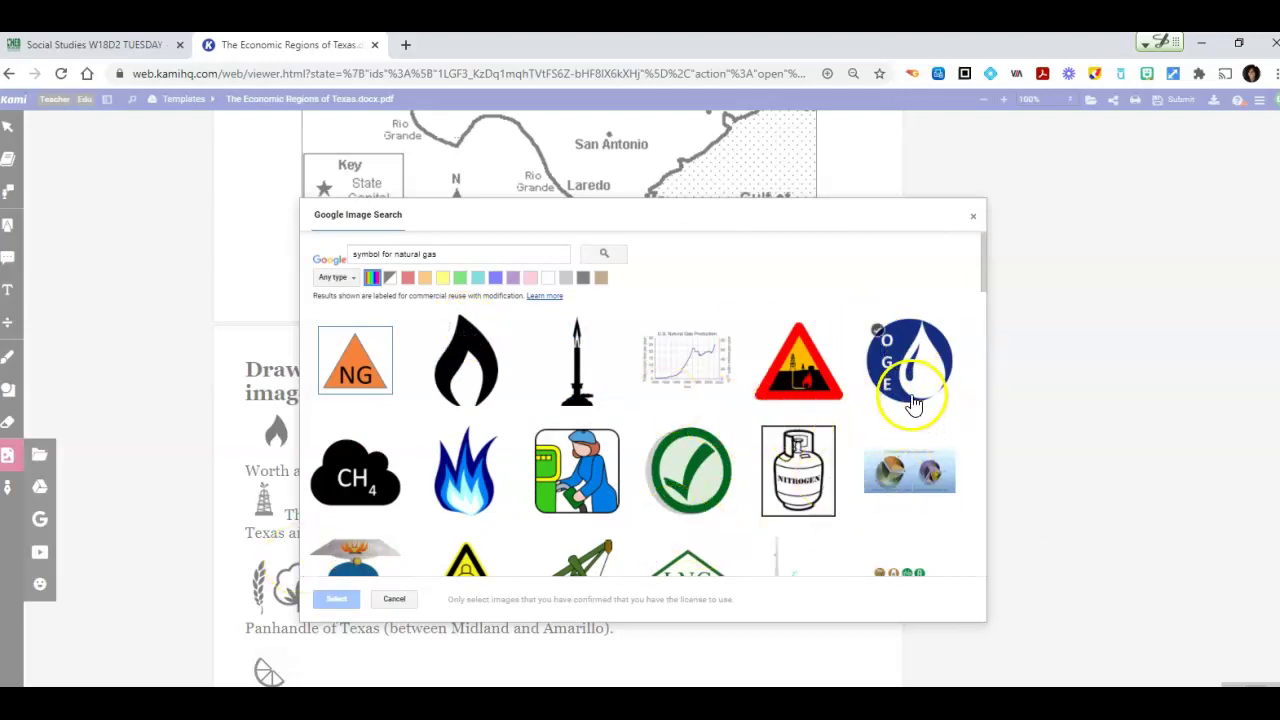
- Choose the solid black flame image from the natural gas results and place it over the southern part of the Texas map
scroll(838, 465, down, 2)
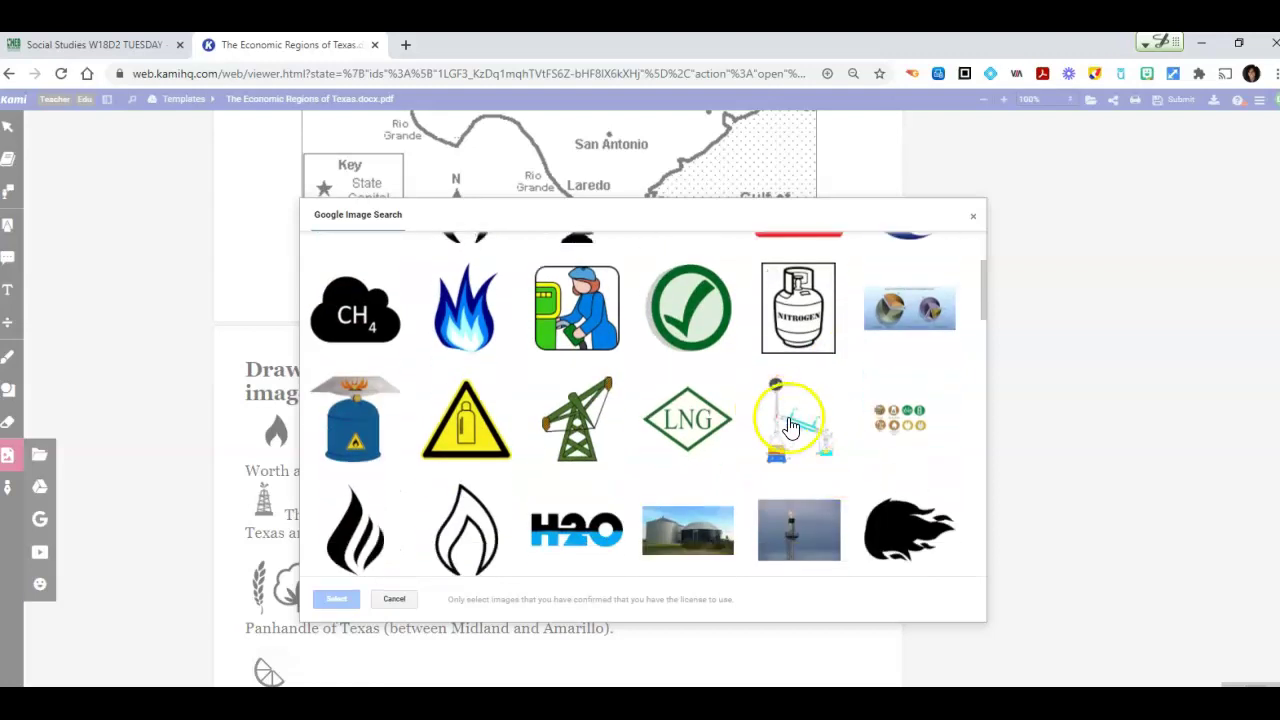
scroll(785, 507, down, 2)
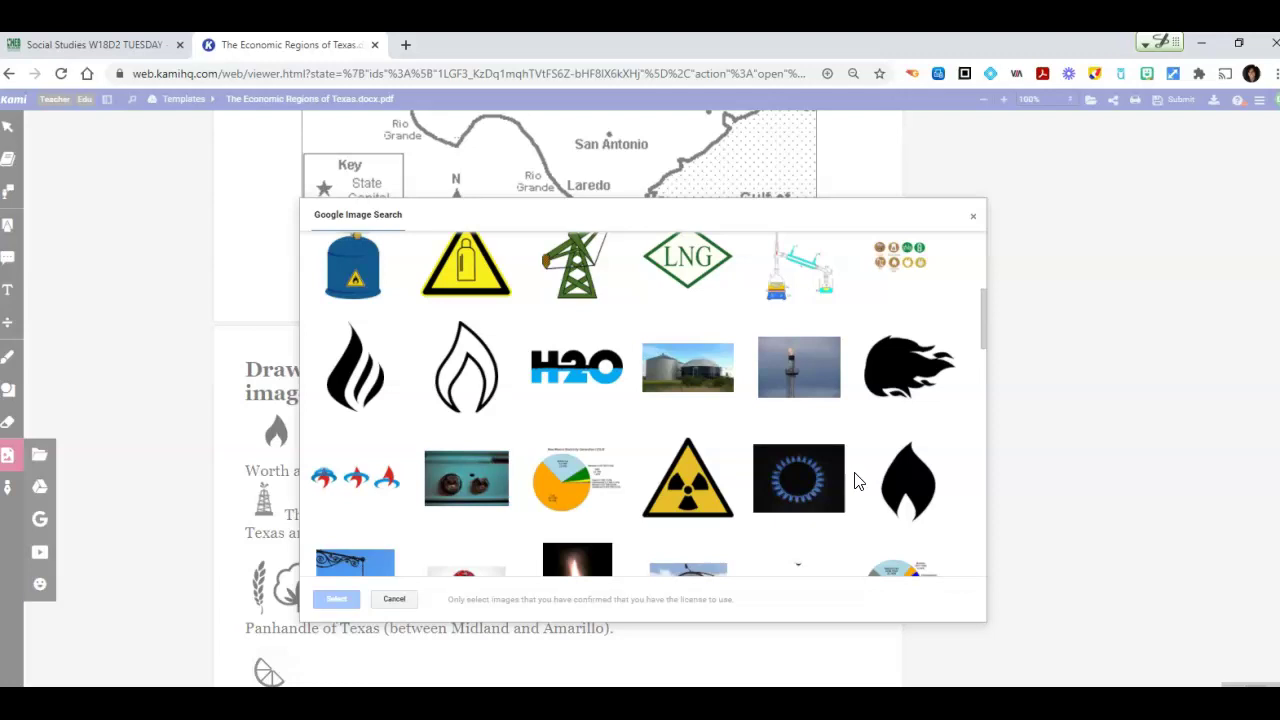
click(905, 506)
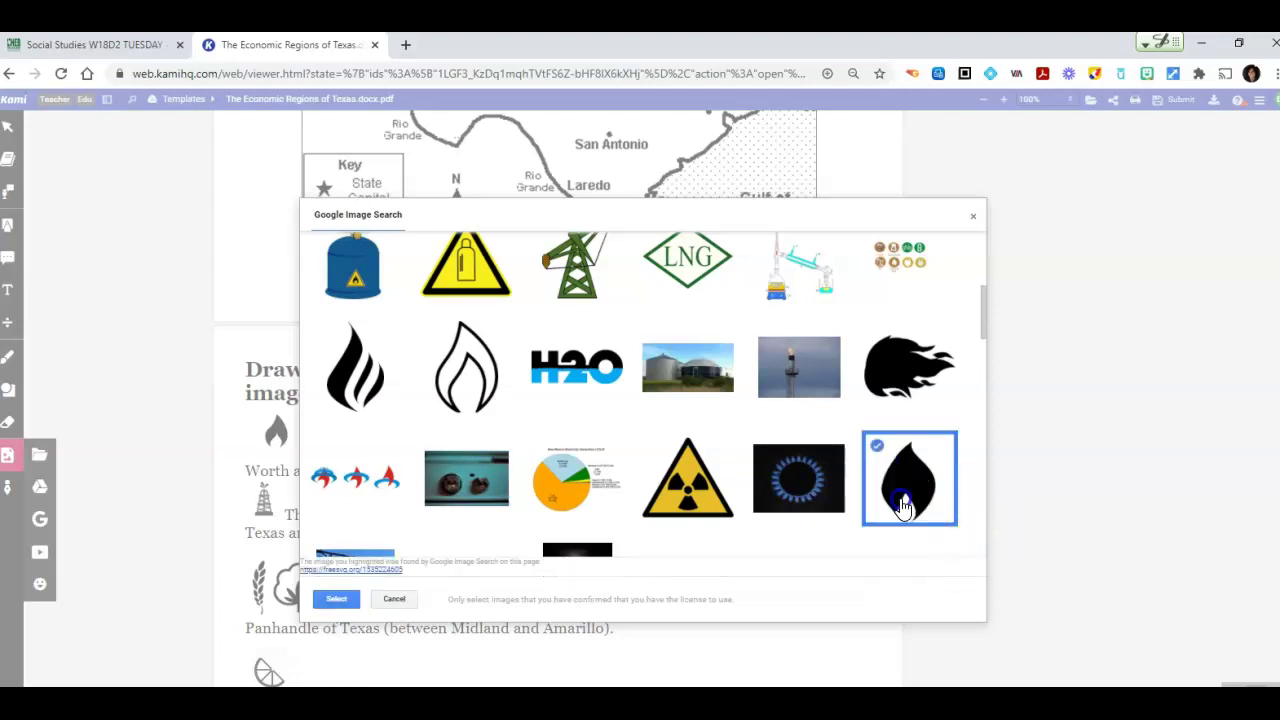
scroll(903, 507, down, 1)
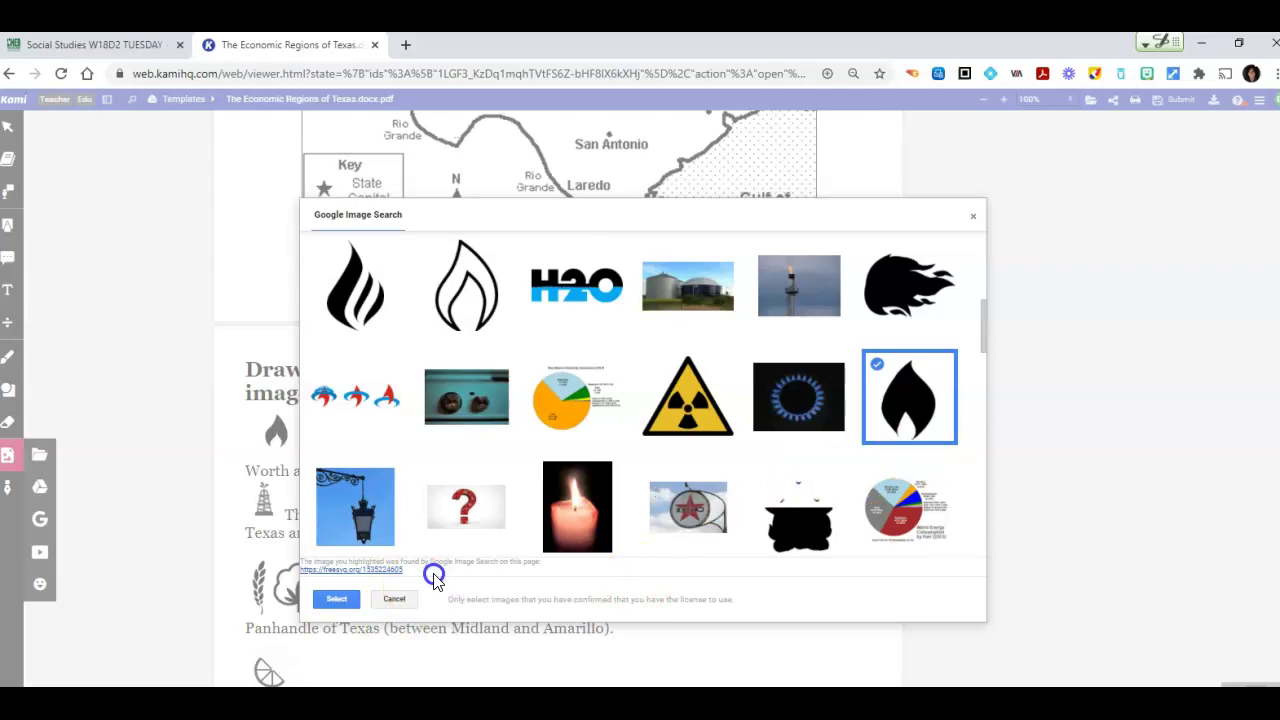
click(340, 596)
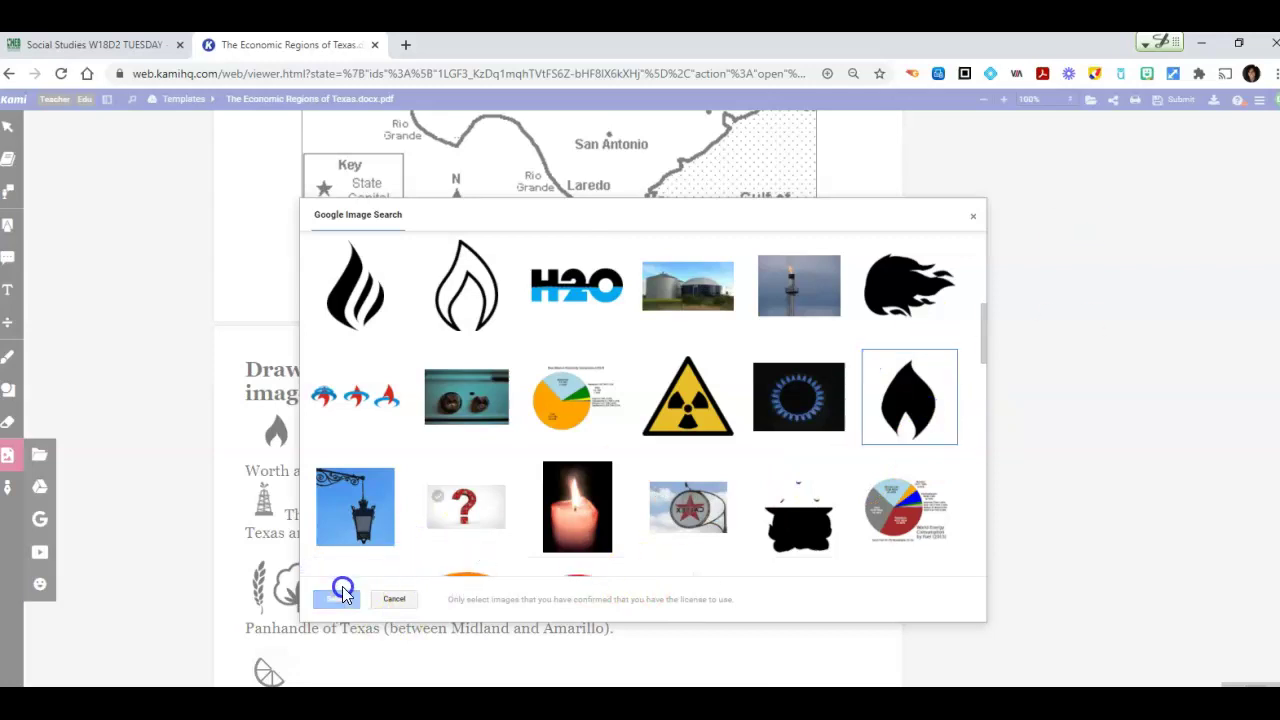
click(340, 597)
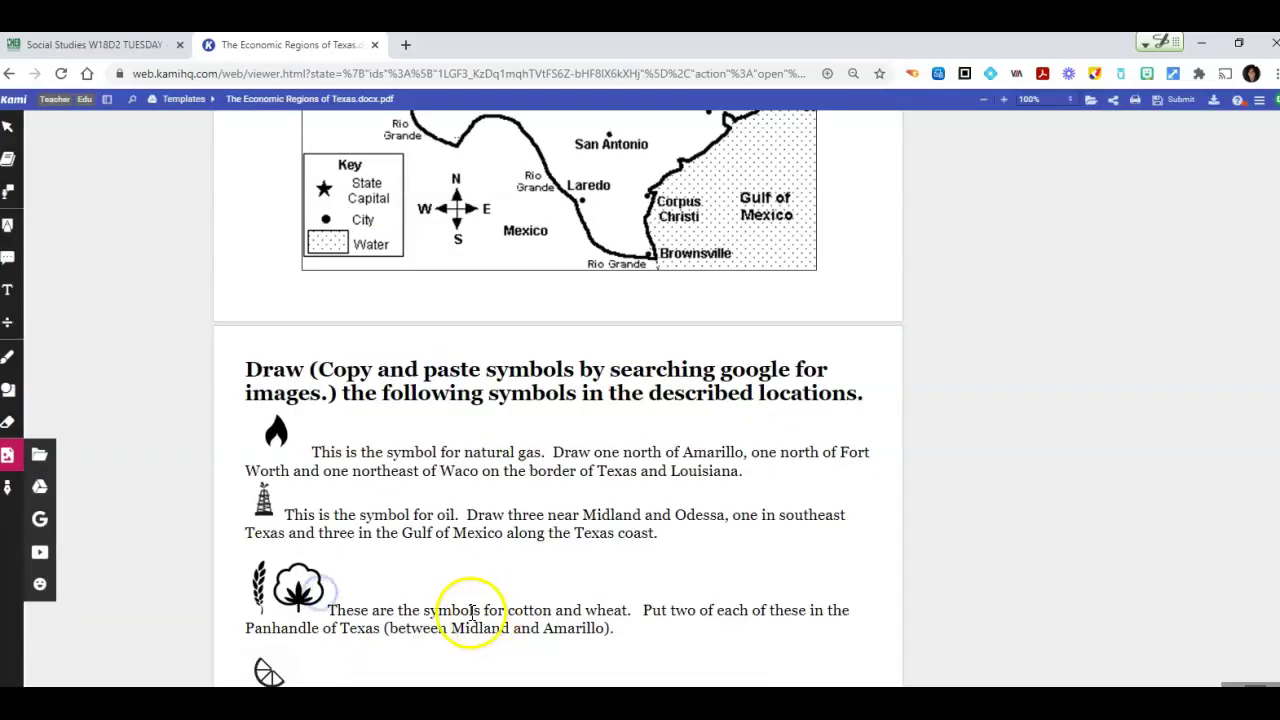
click(463, 303)
- Copy the large flame image placed on the map
right_click(561, 256)
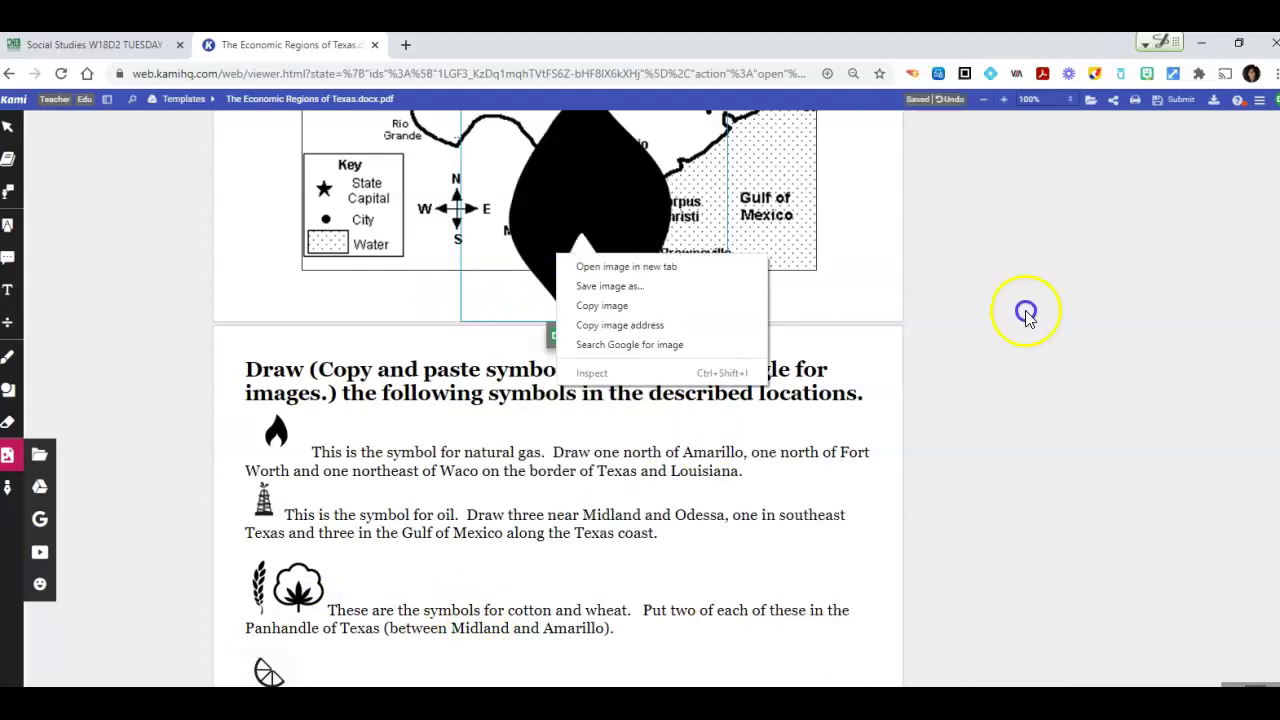
click(616, 326)
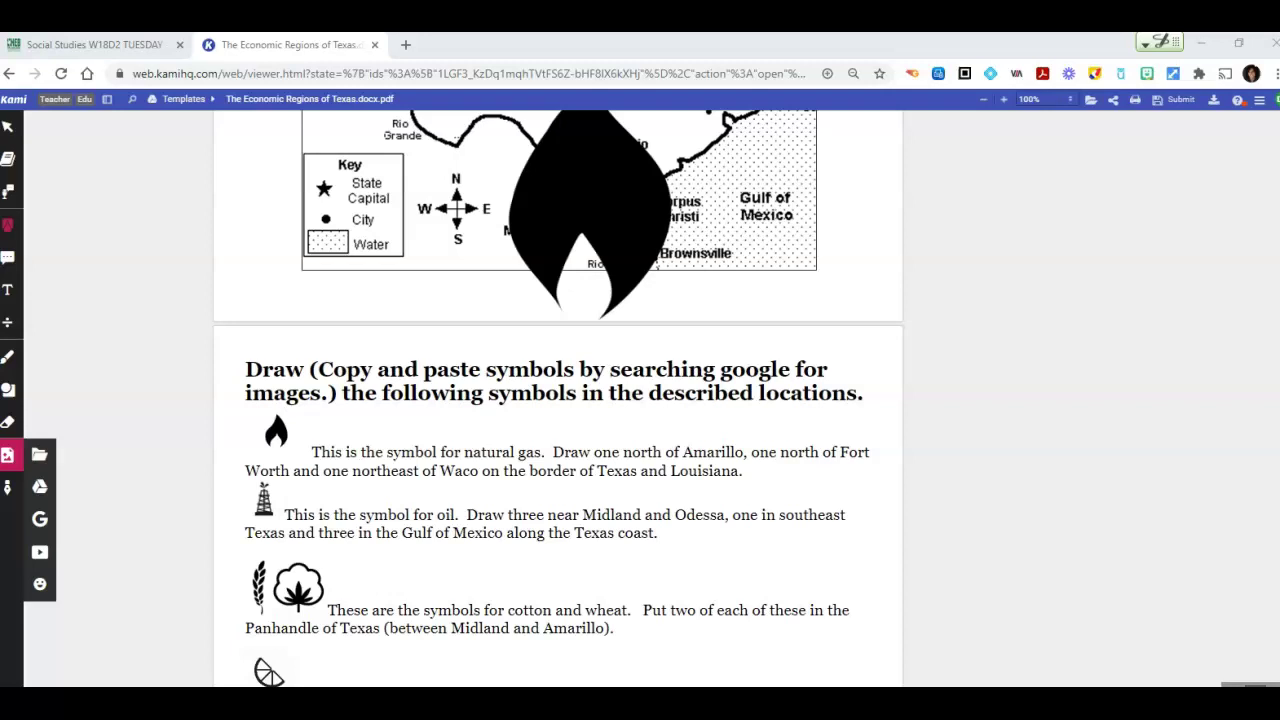
scroll(737, 479, up, 2)
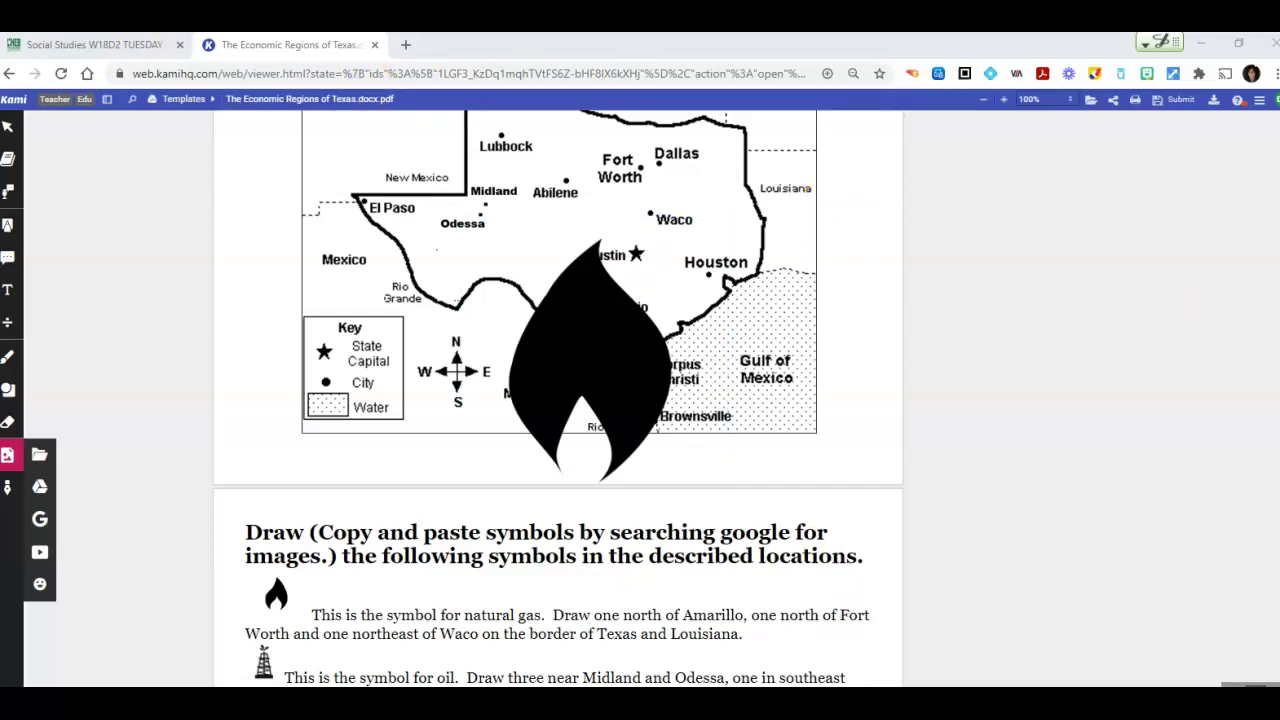
click(563, 357)
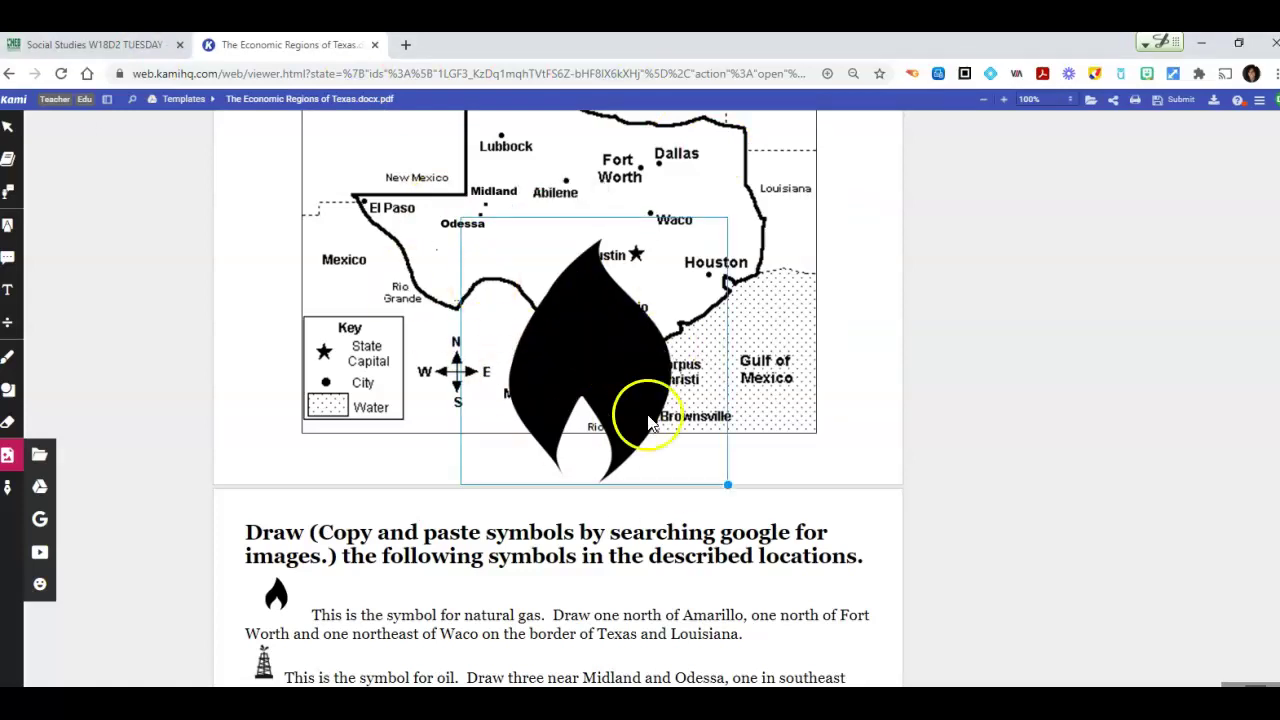
click(605, 374)
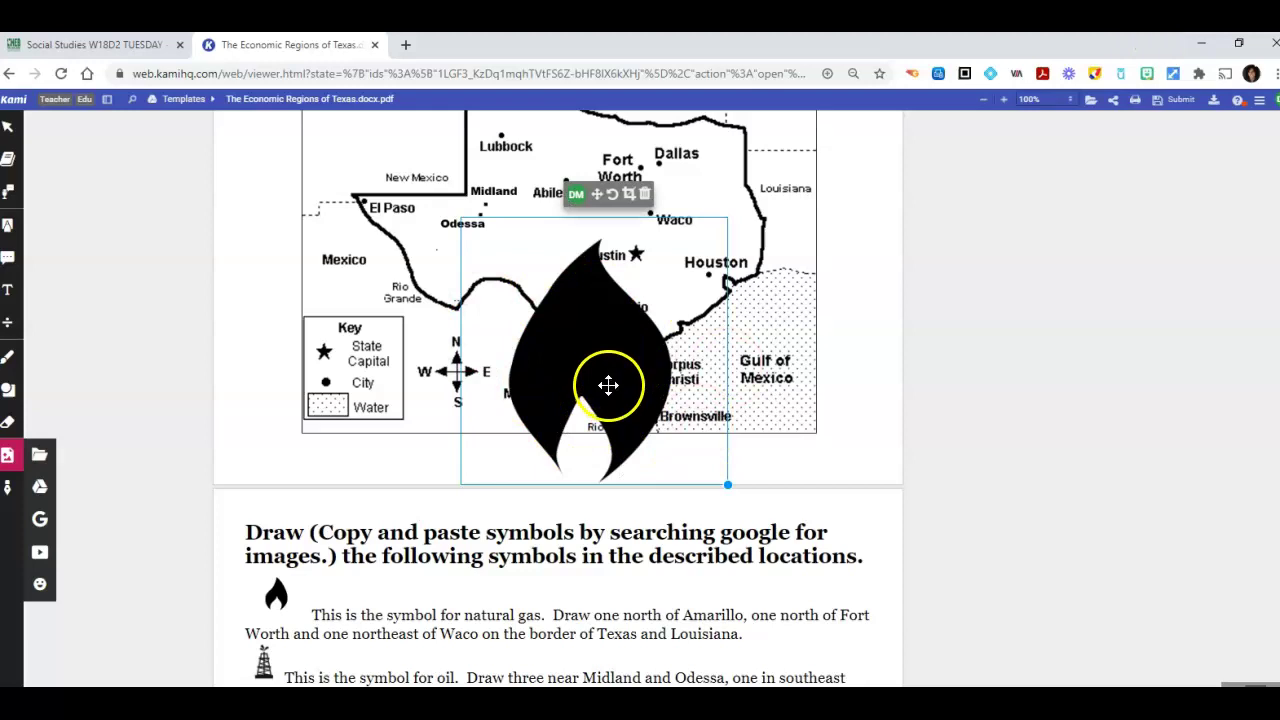
right_click(610, 388)
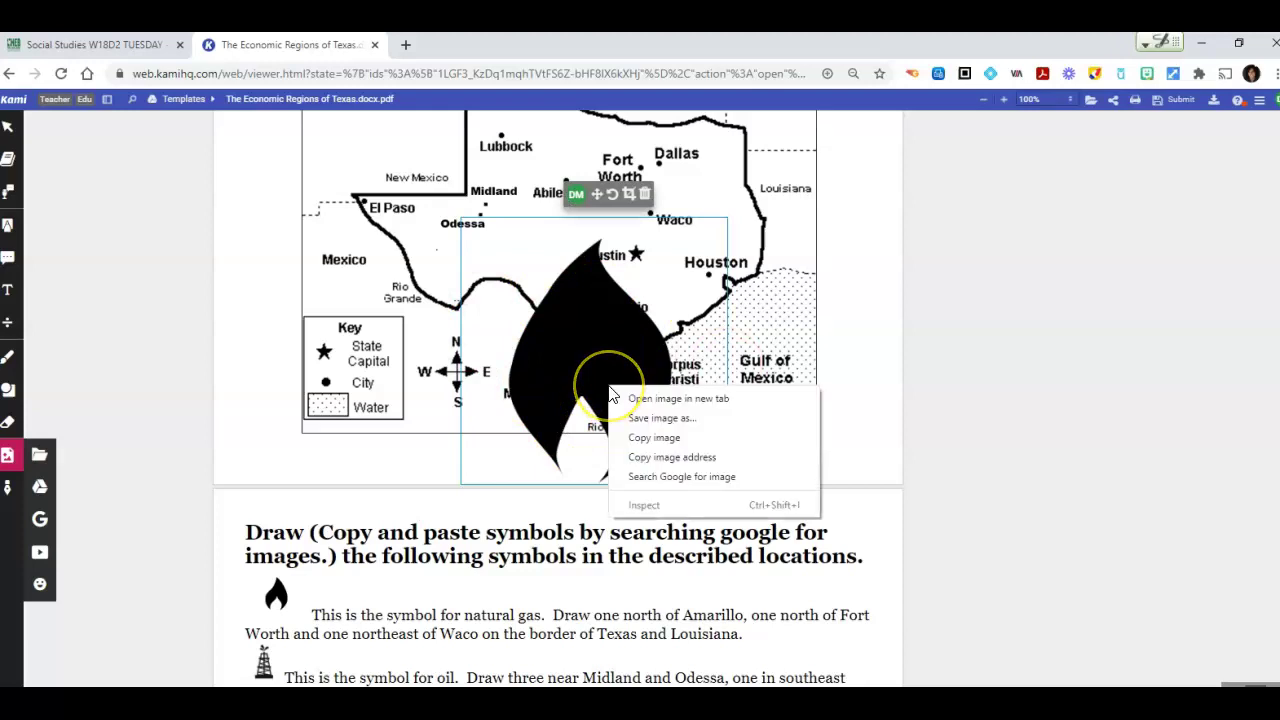
click(640, 437)
right_click(806, 463)
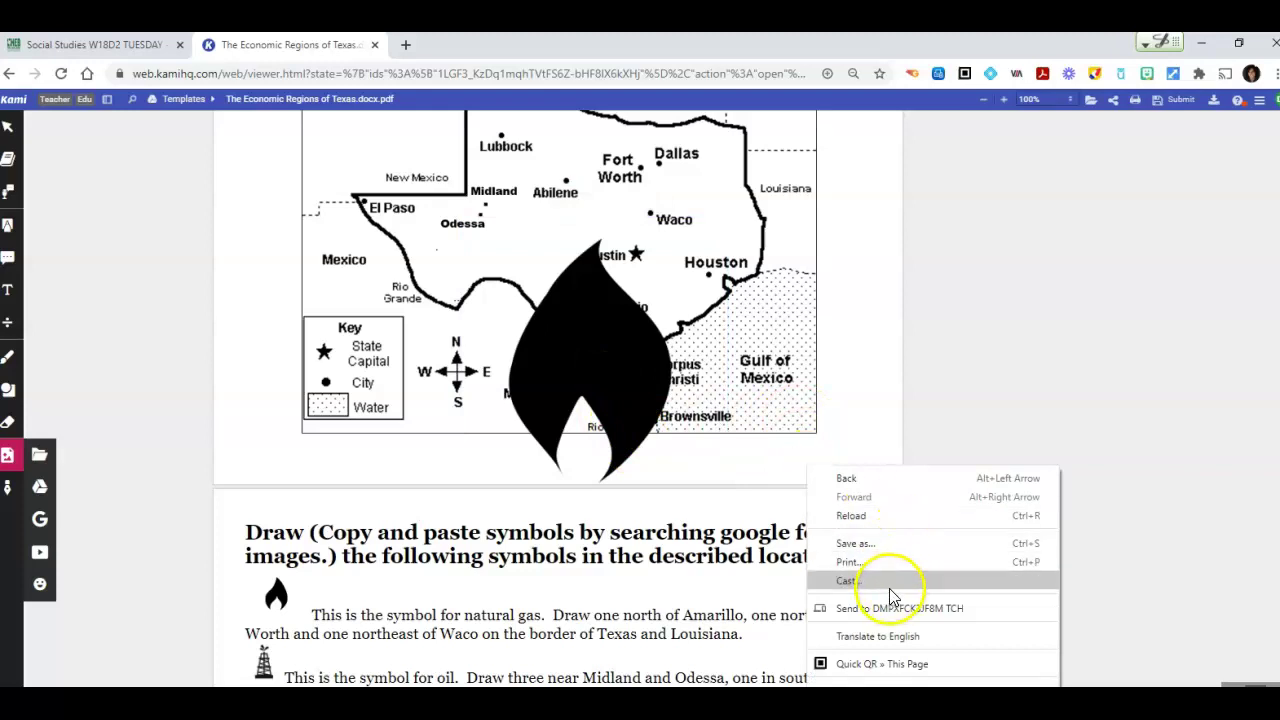
click(617, 371)
- Move the large flame image to the western part of Texas, over El Paso and Lubbock
scroll(788, 458, up, 2)
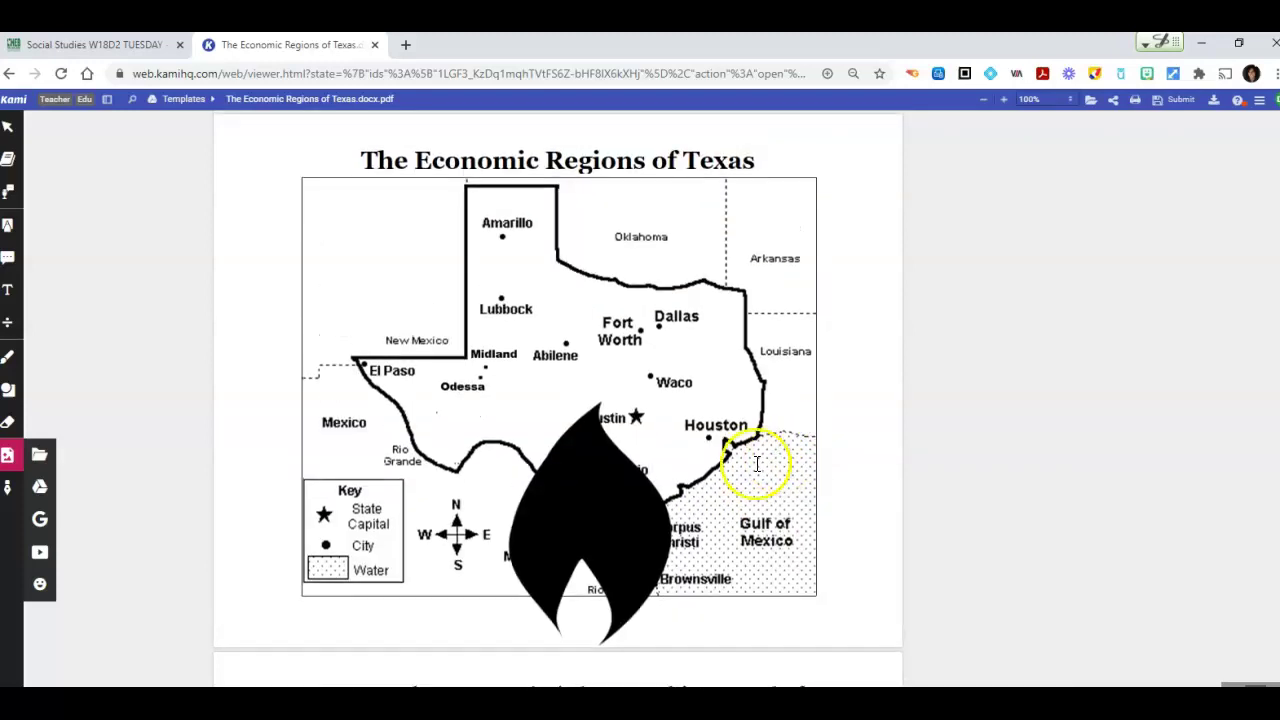
click(620, 531)
drag(614, 557, 498, 418)
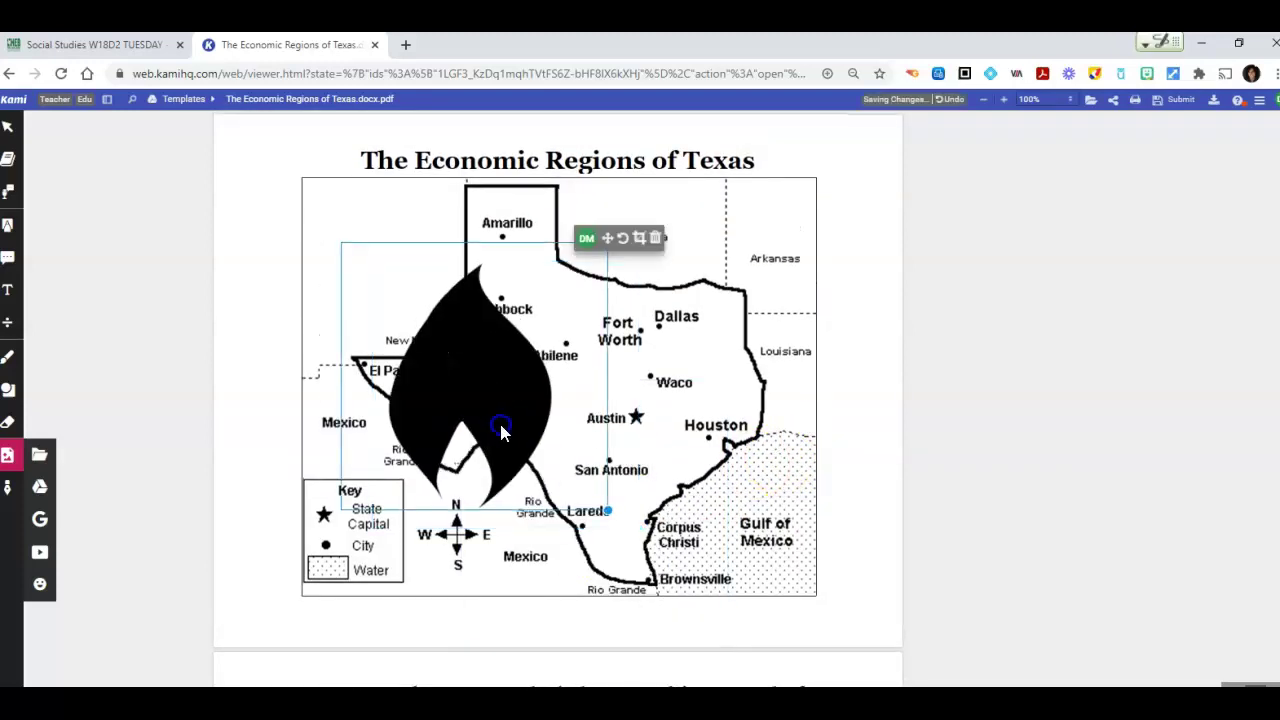
click(597, 491)
- Paste a second flame image and position it over eastern Texas, beside the first flame
click(487, 391)
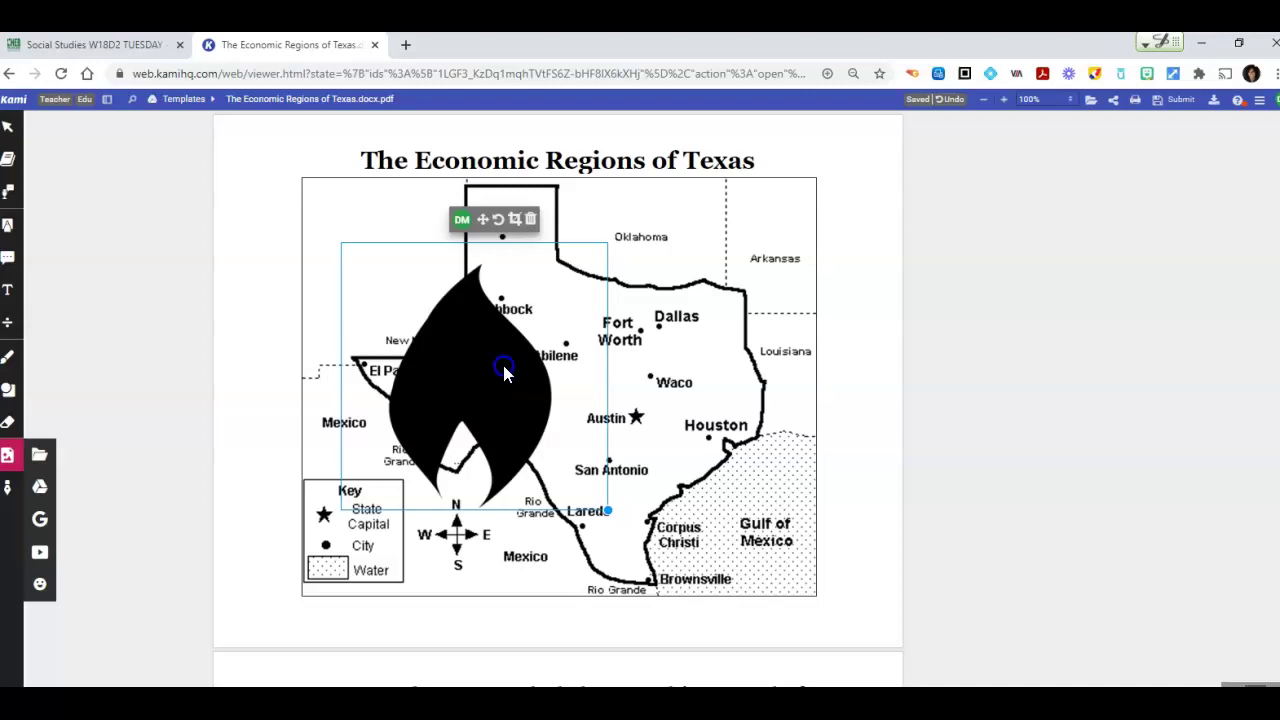
click(504, 374)
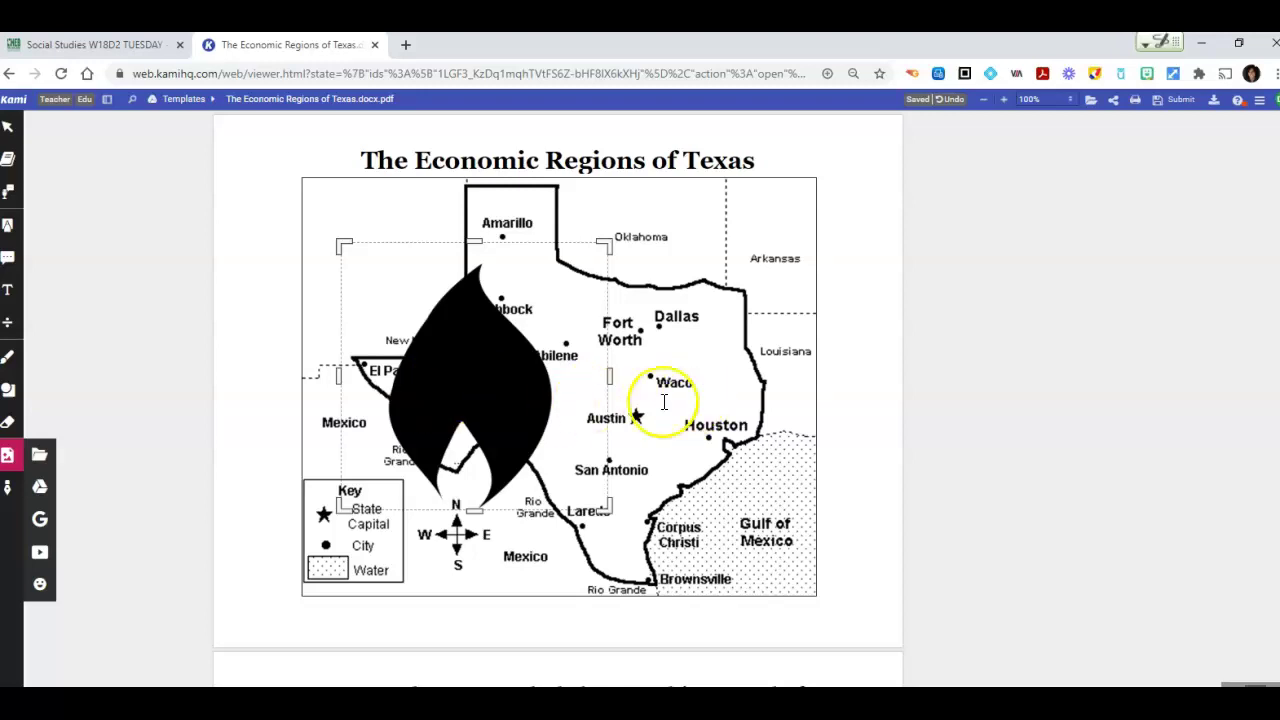
click(486, 400)
click(486, 401)
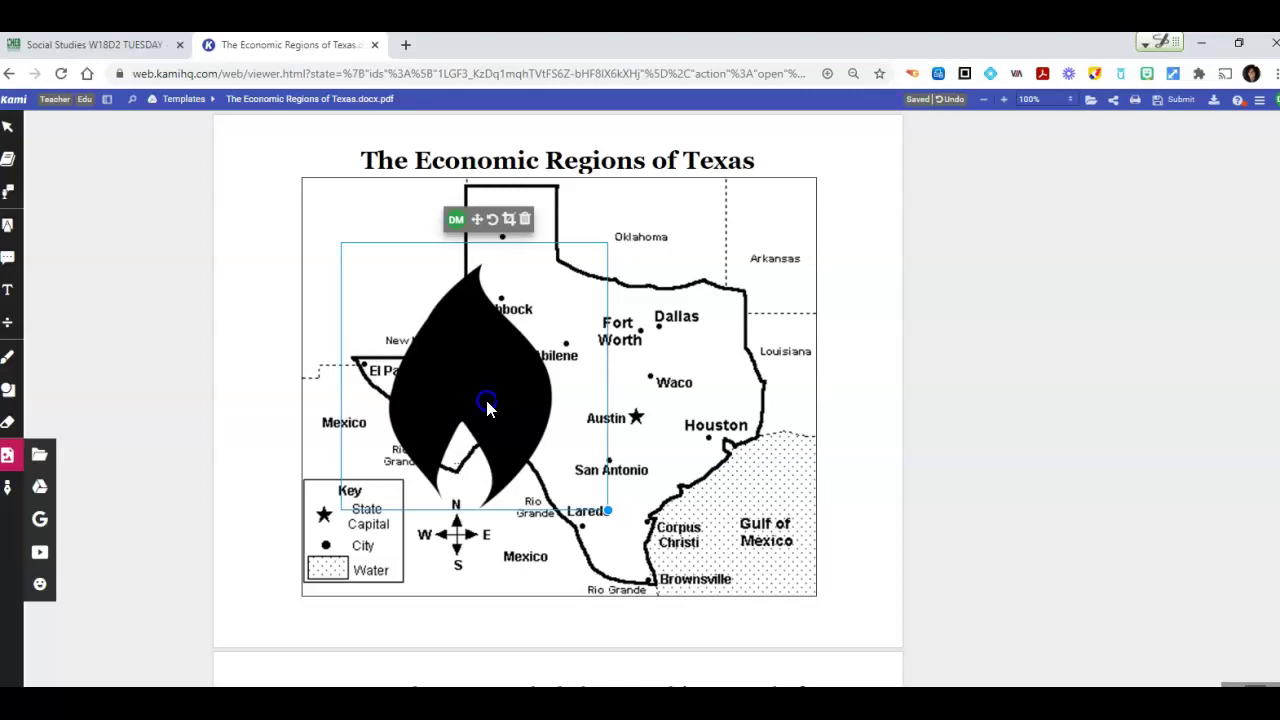
click(712, 423)
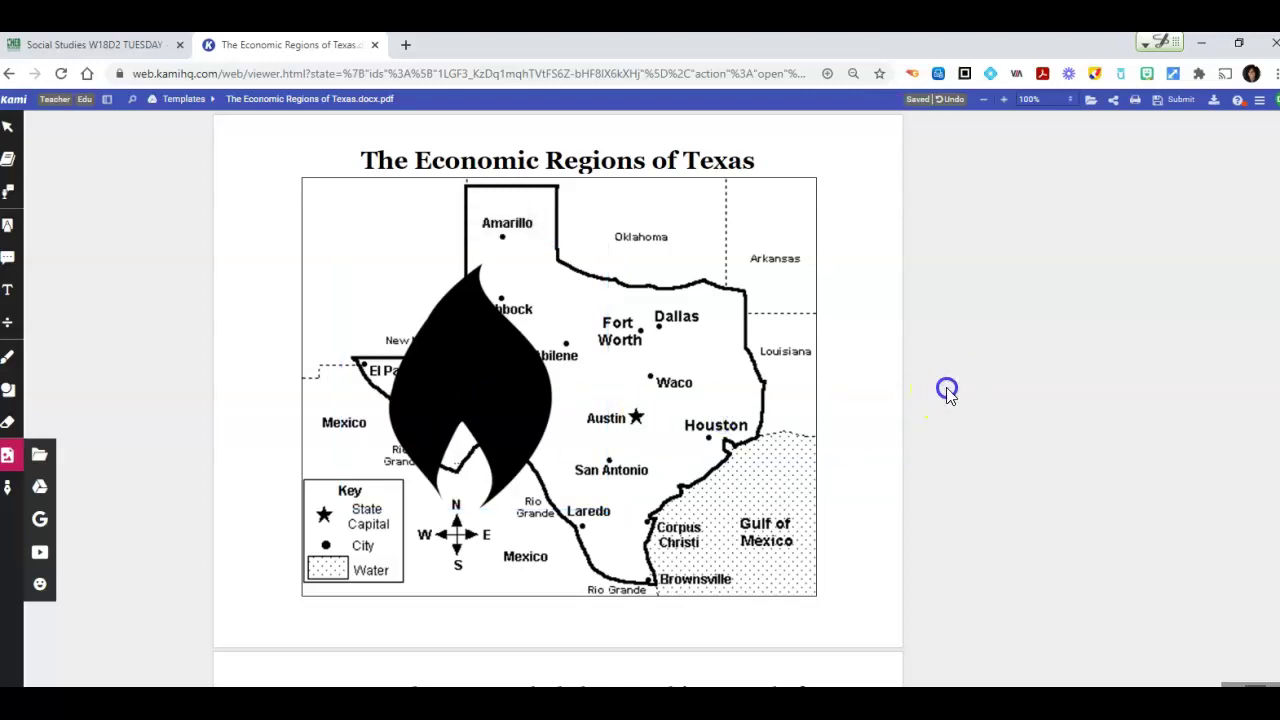
key(ctrl+v)
drag(749, 523, 621, 406)
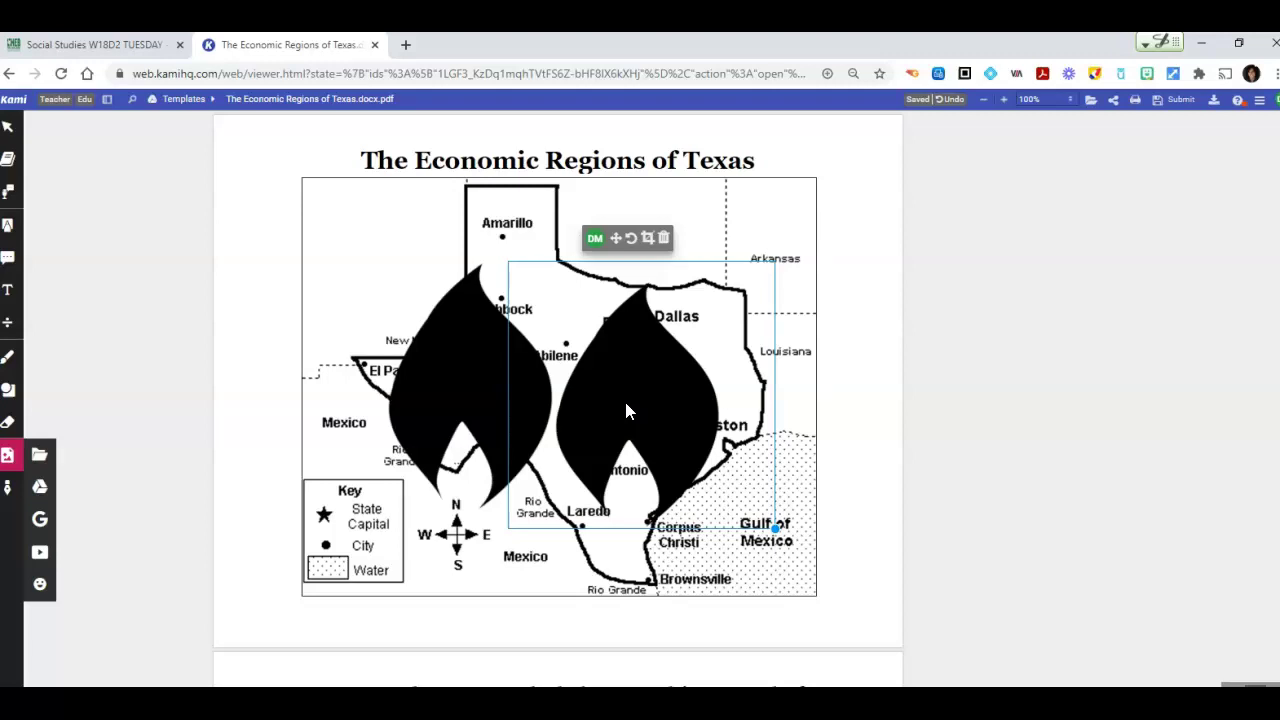
- Paste a third copy of the flame image onto the map page
click(657, 222)
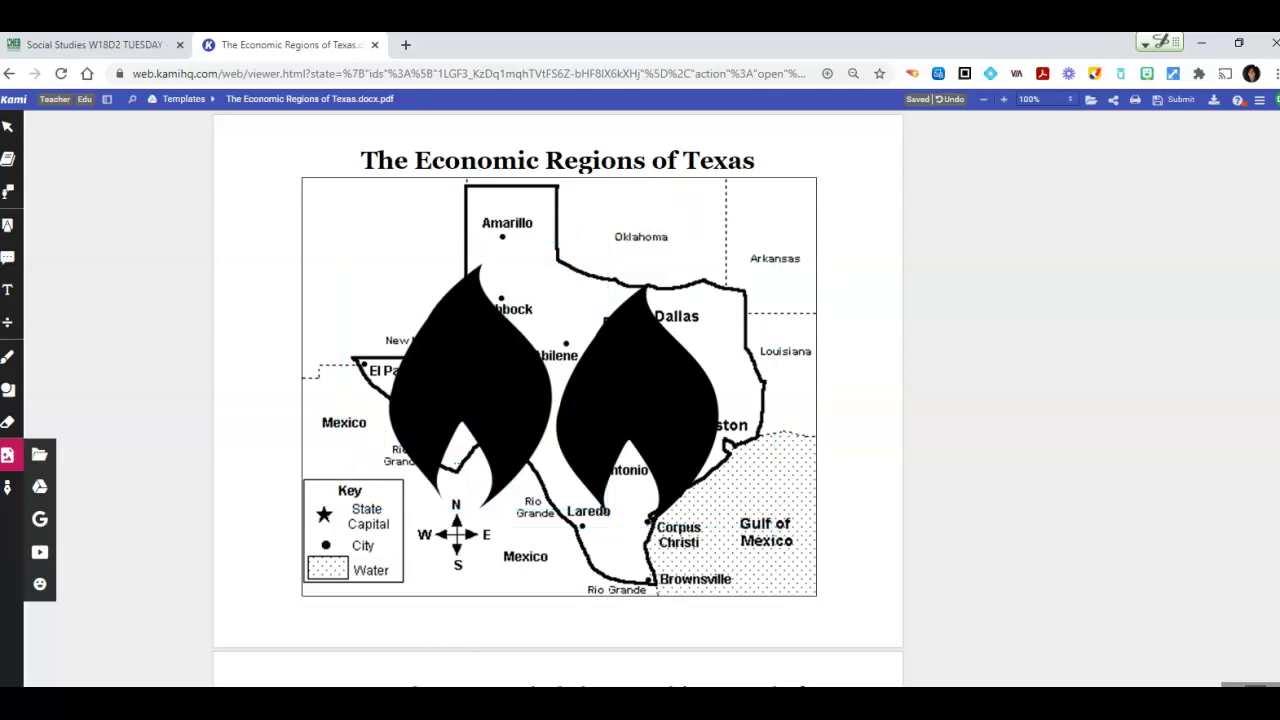
click(412, 423)
click(612, 512)
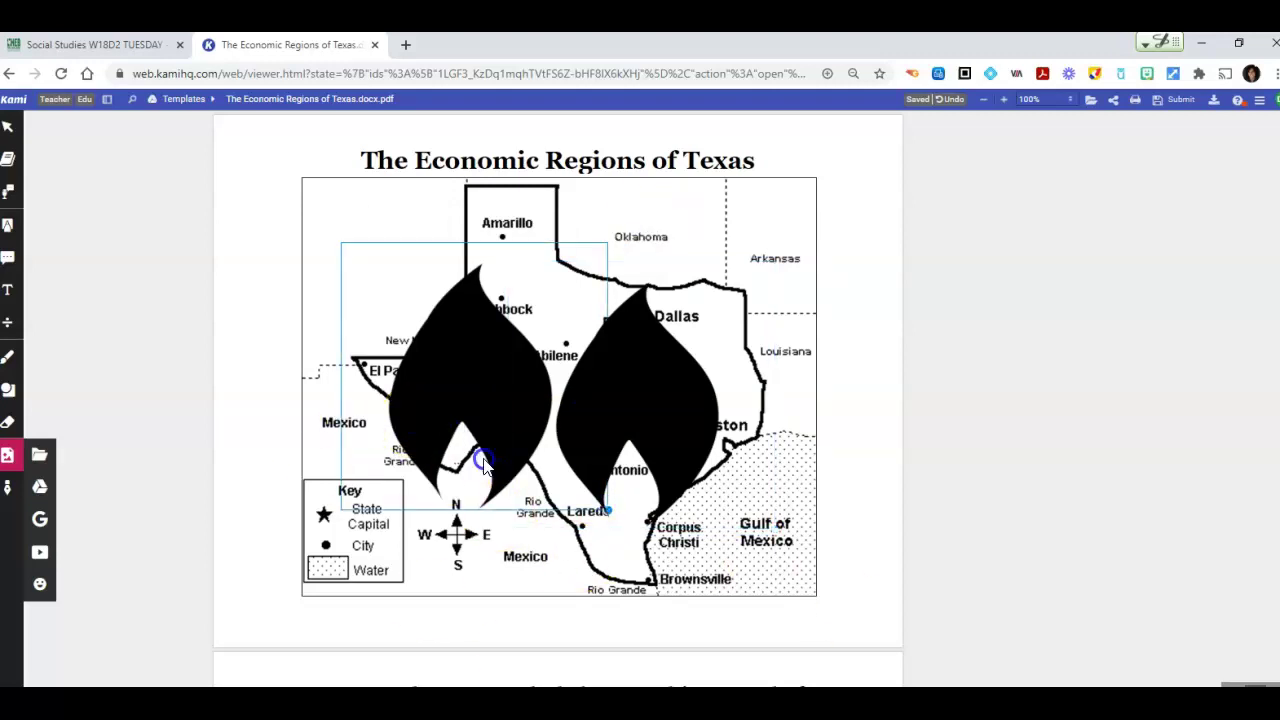
click(544, 455)
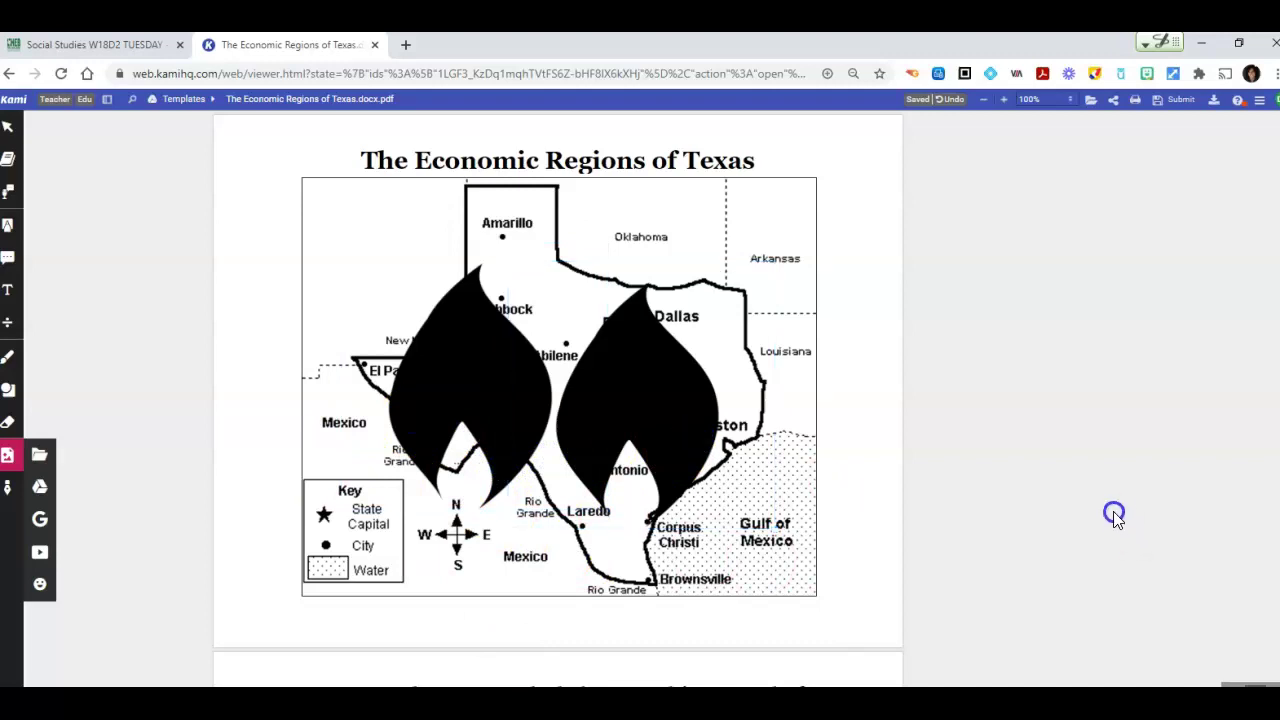
key(ctrl+v)
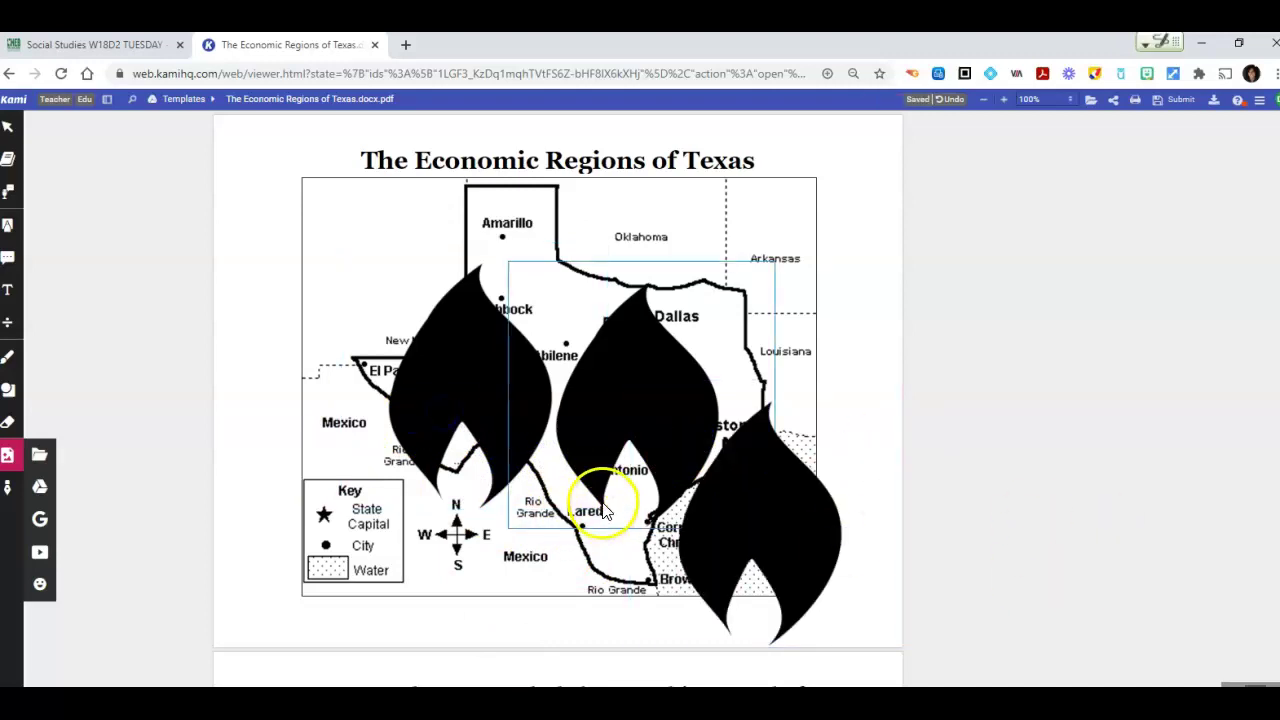
- Shrink the third flame to a small symbol and move it into the page margin beside Arkansas
click(473, 440)
click(737, 491)
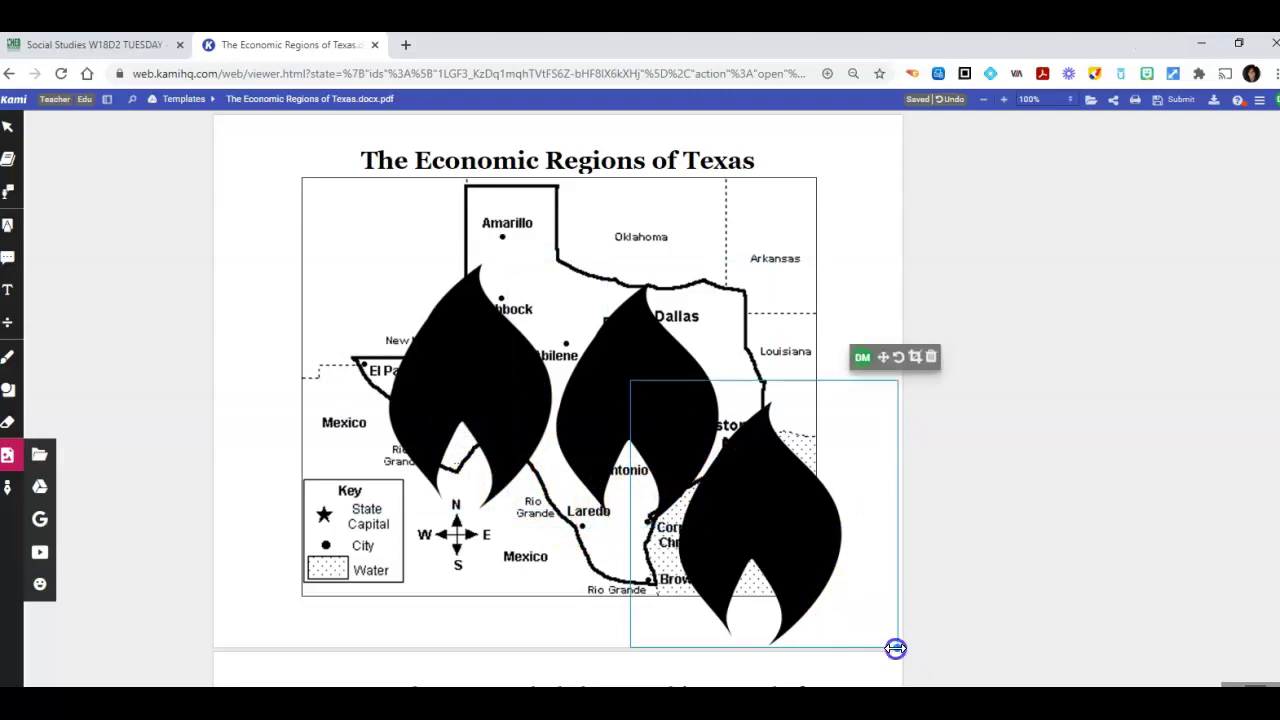
drag(892, 644, 778, 515)
drag(720, 450, 852, 322)
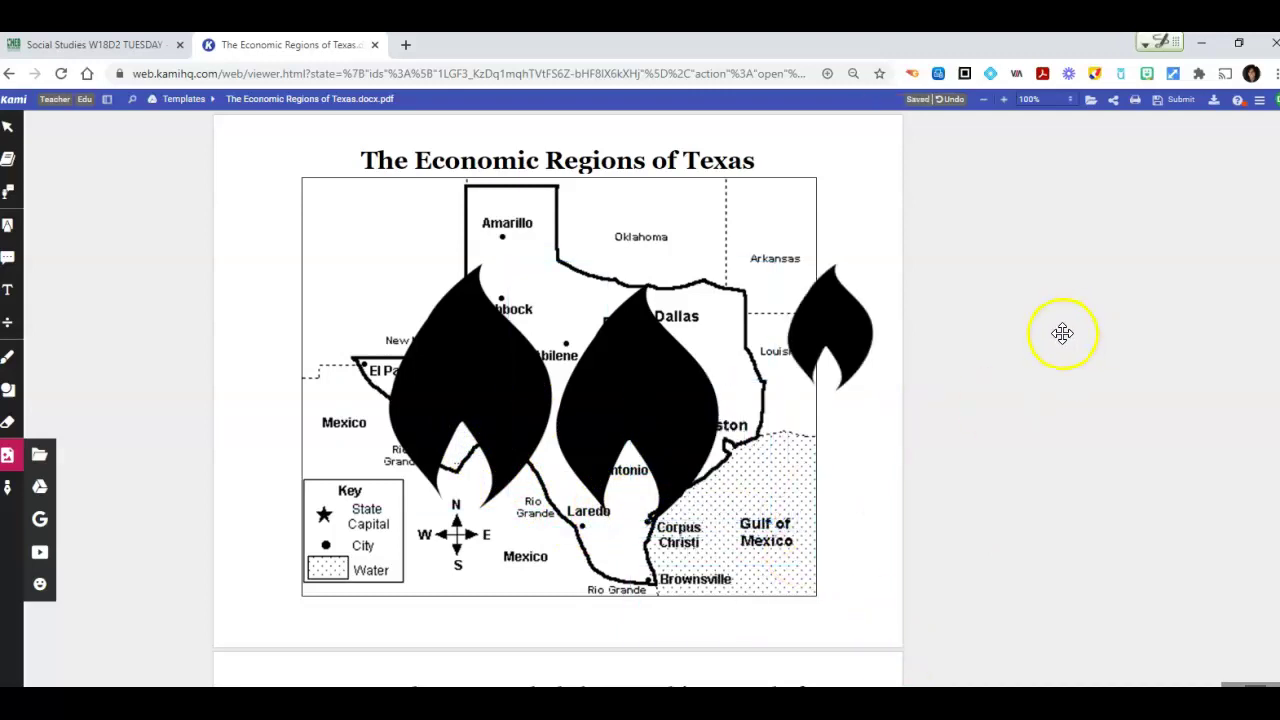
click(853, 327)
drag(904, 390, 871, 227)
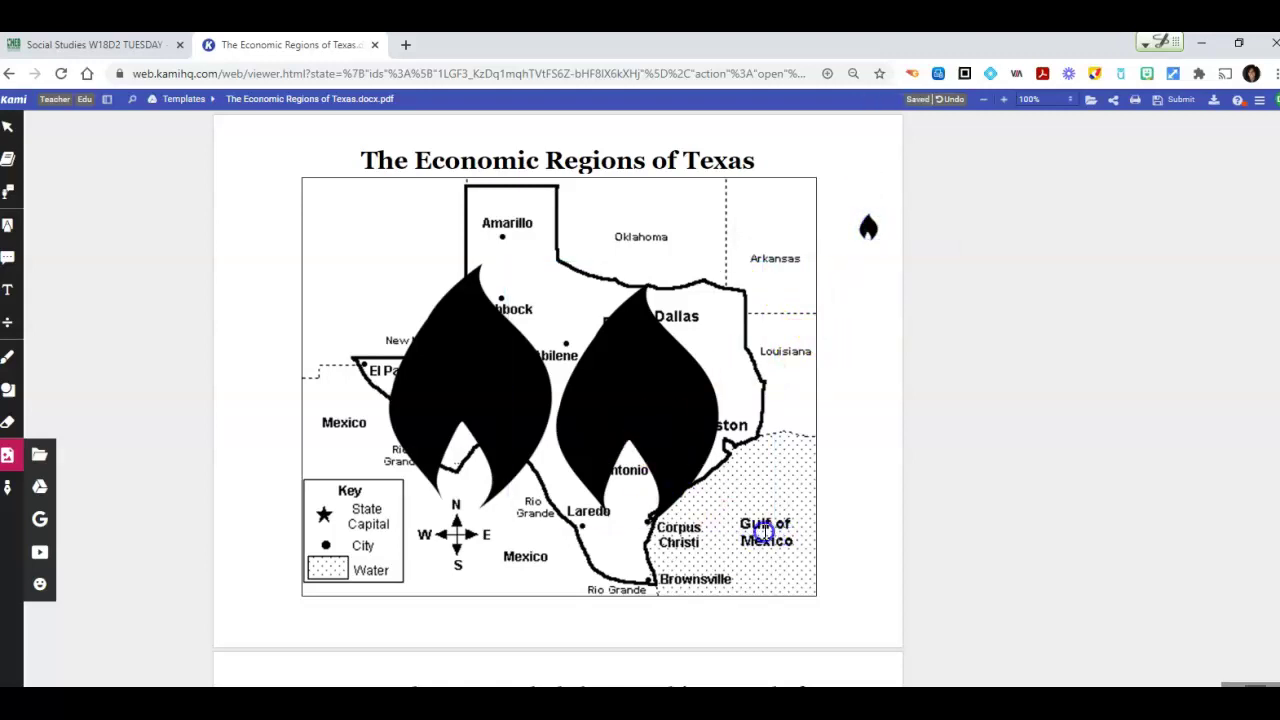
- Shrink the two remaining large flames to symbol size and place them in the page margin below the first small flame
drag(776, 527, 869, 270)
click(454, 352)
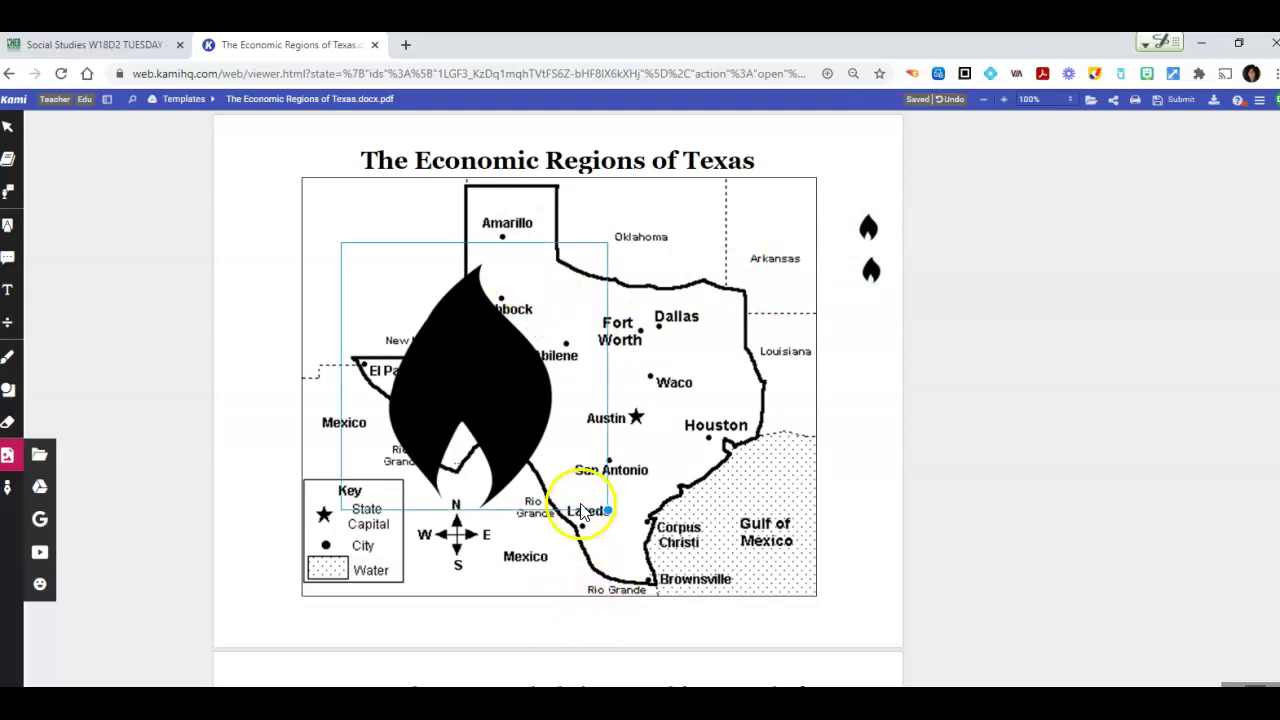
drag(605, 512, 886, 314)
click(388, 272)
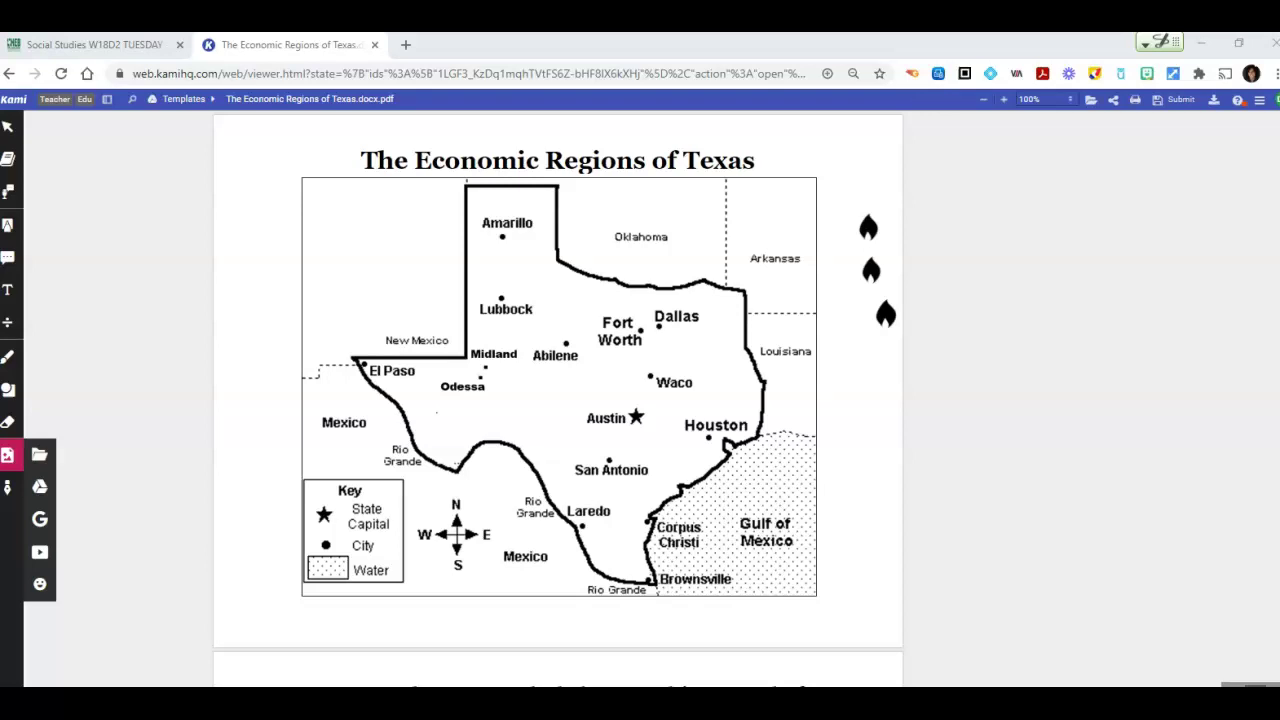
click(110, 567)
click(867, 226)
click(868, 230)
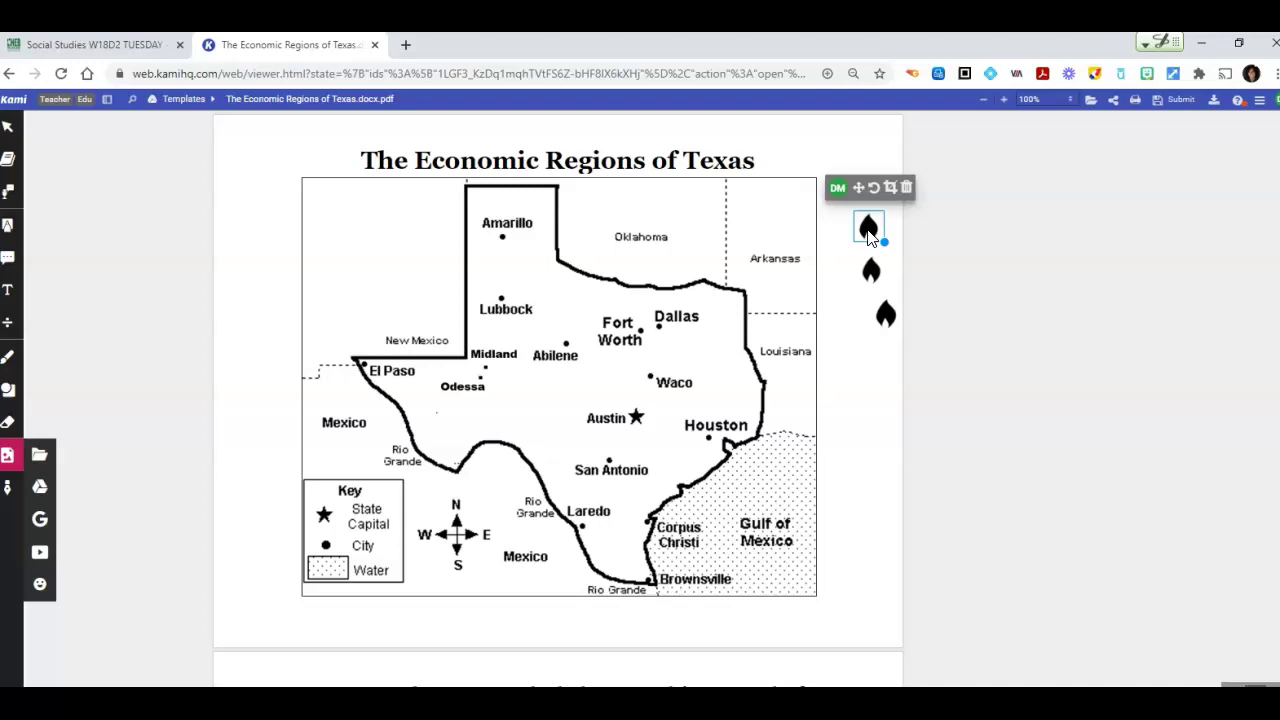
click(929, 520)
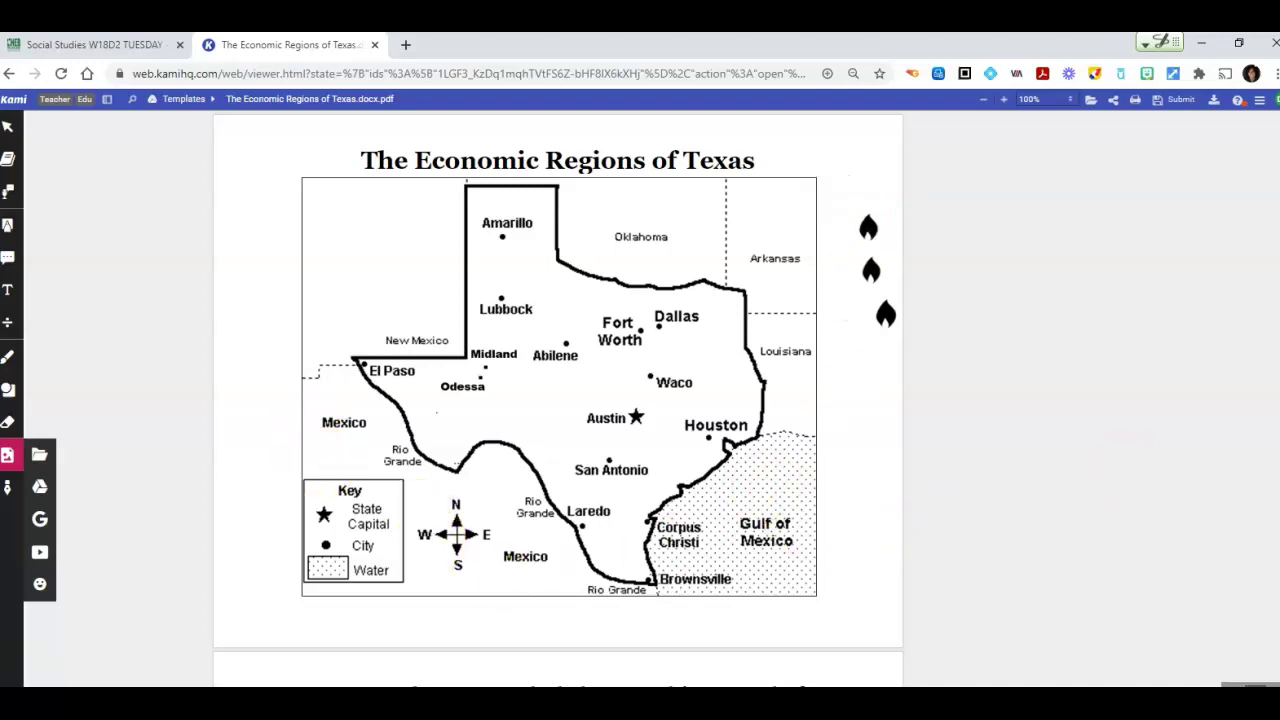